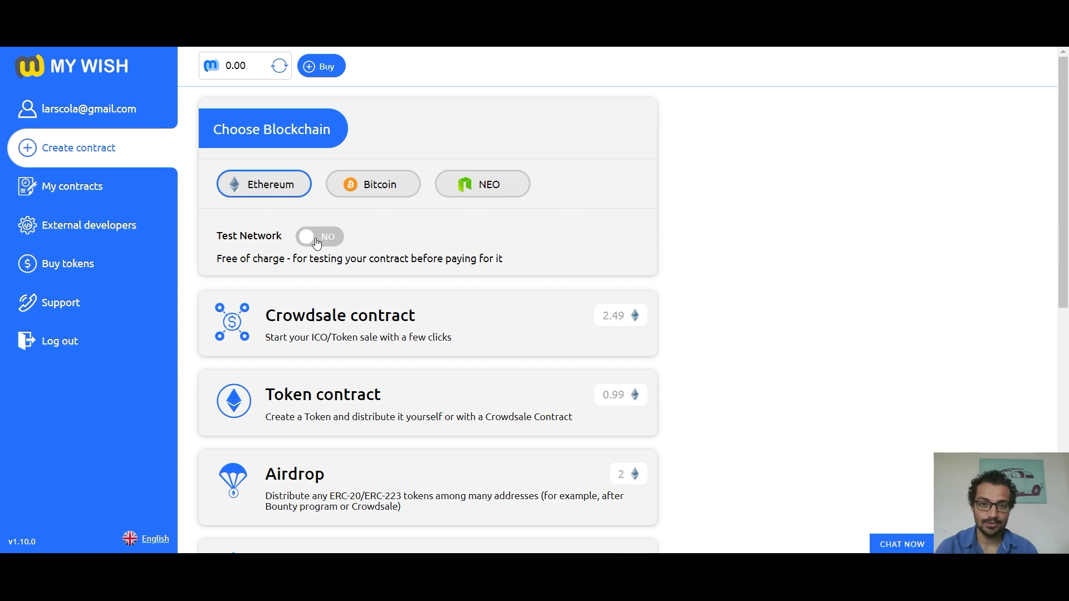
Step: Switch MyWish to the Ropsten test network and start a new Crowdsale contract
left_click(316, 239)
left_click(517, 398)
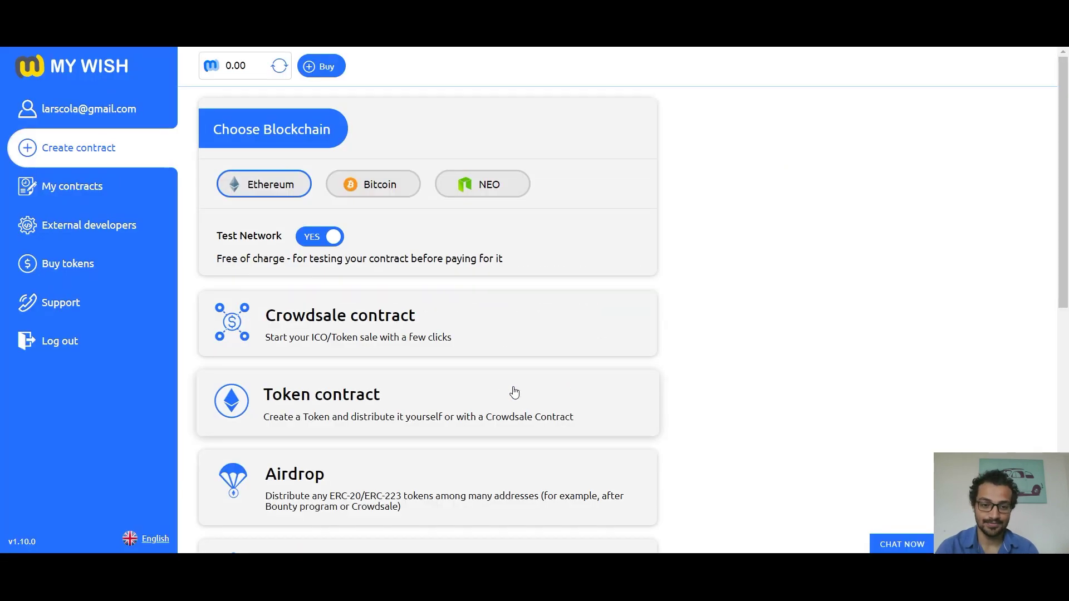
left_click(341, 325)
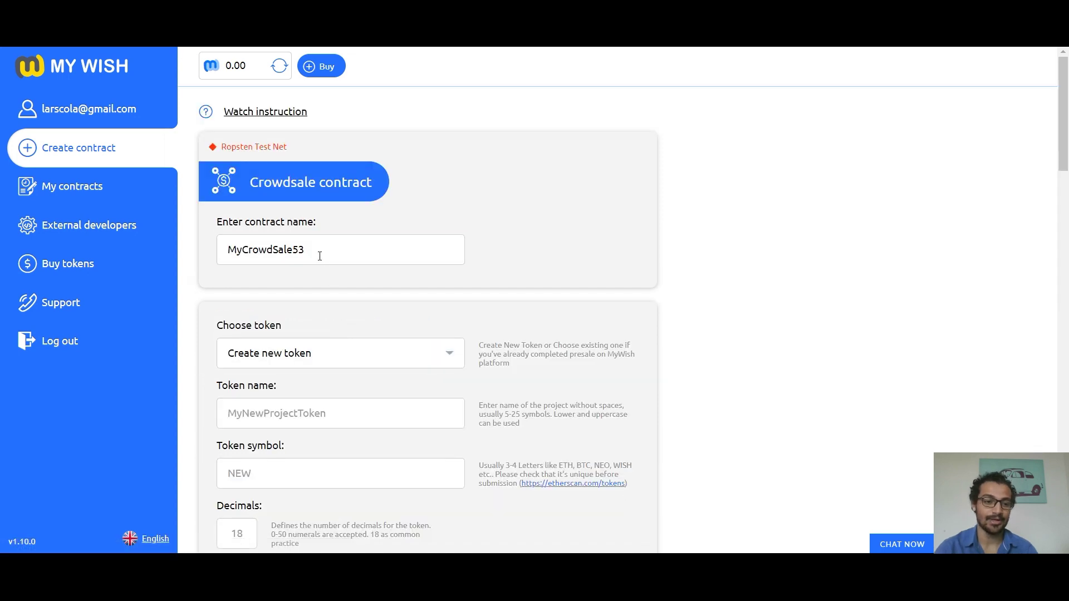
Step: Rename the contract to GREATPROJECTEVER
double_click(320, 255)
key("BackSpace")
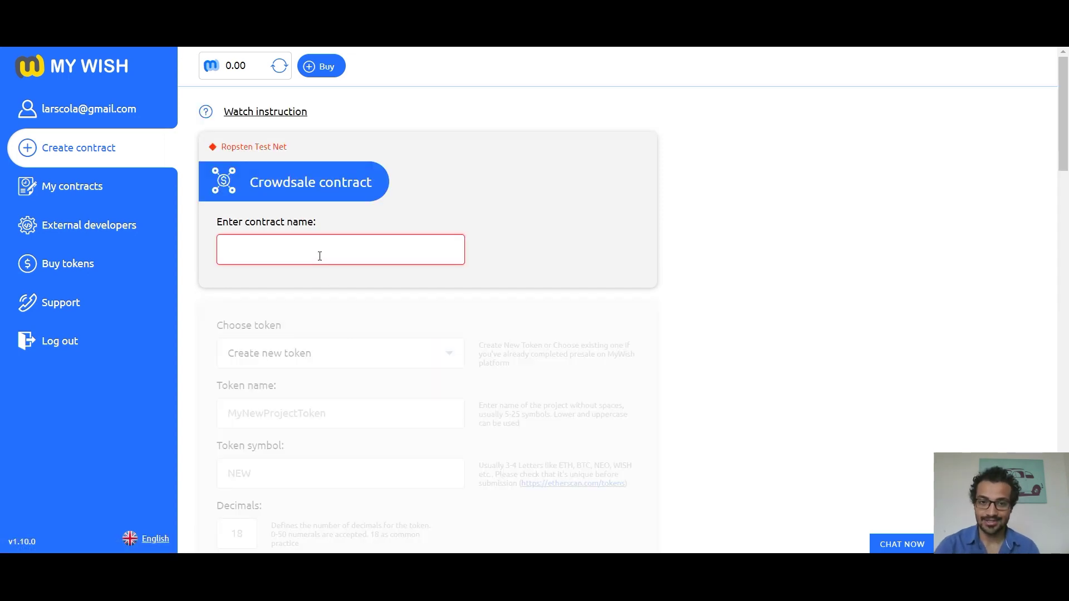
type("GREATP")
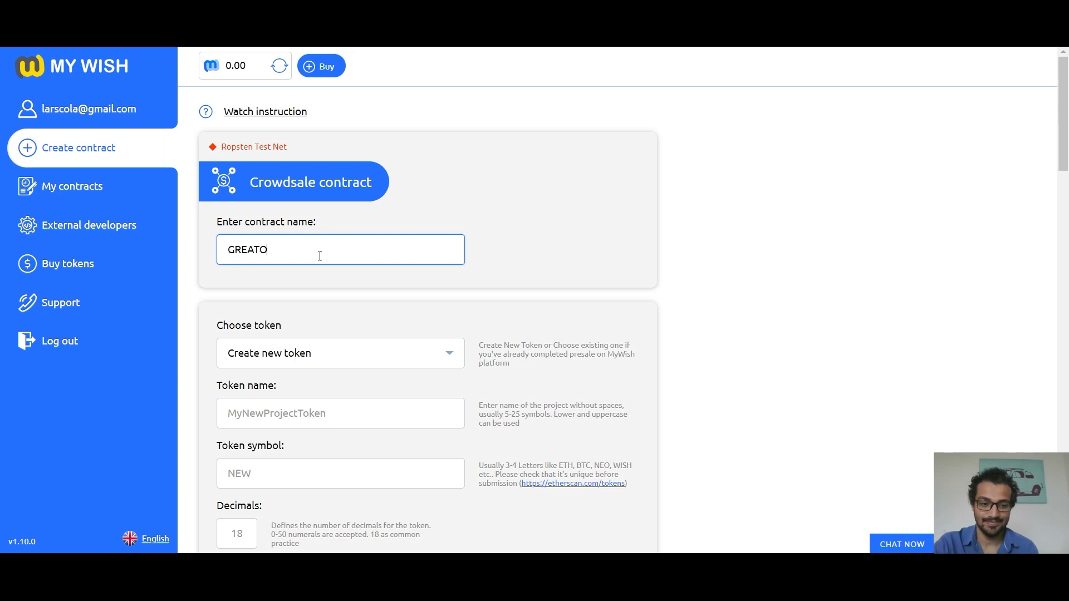
type("ROJECTEVER")
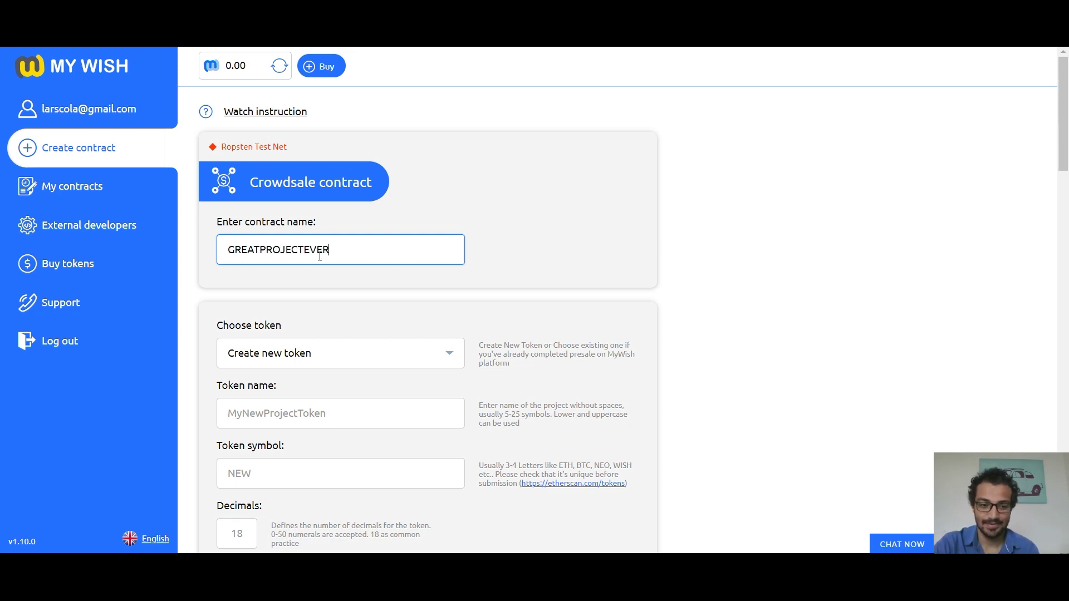
key("Tab")
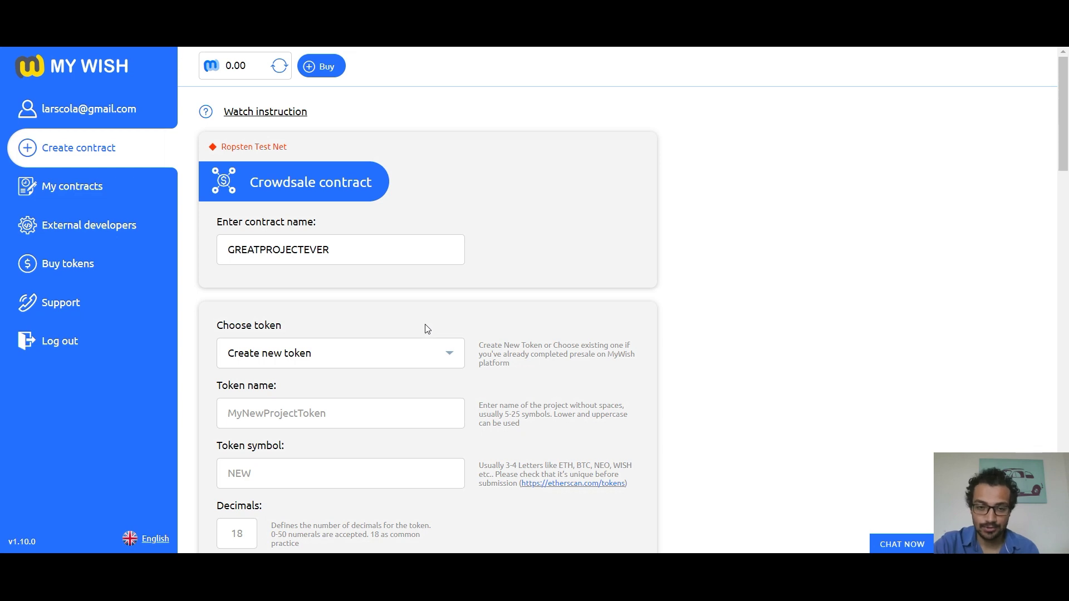
scroll(428, 328, "down", 4)
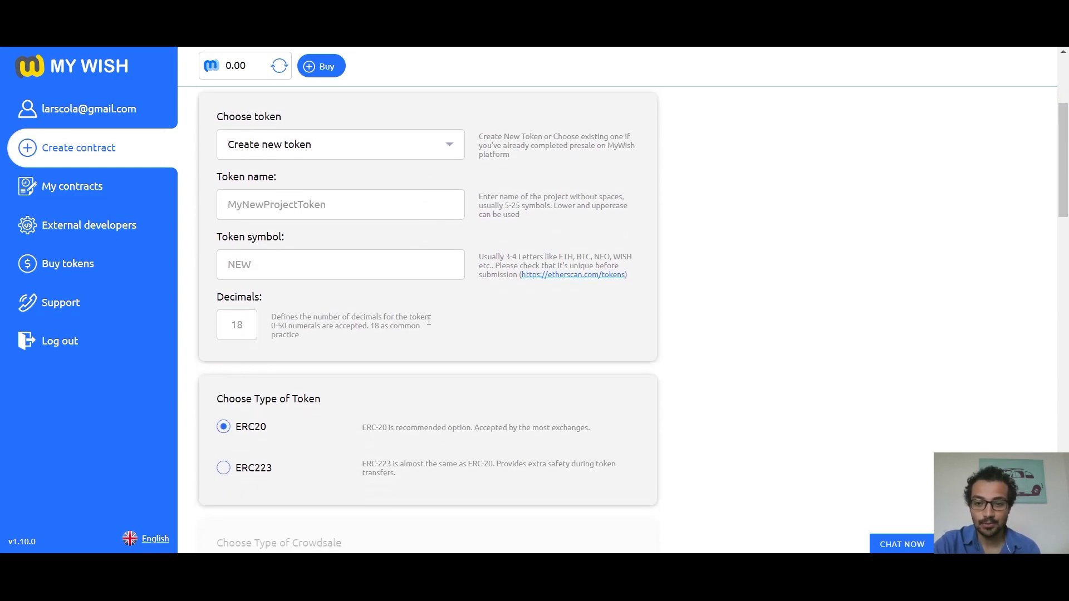
Step: Name the token PROJECTTOKEN with symbol NEW and 18 decimals
left_click(363, 208)
type("P")
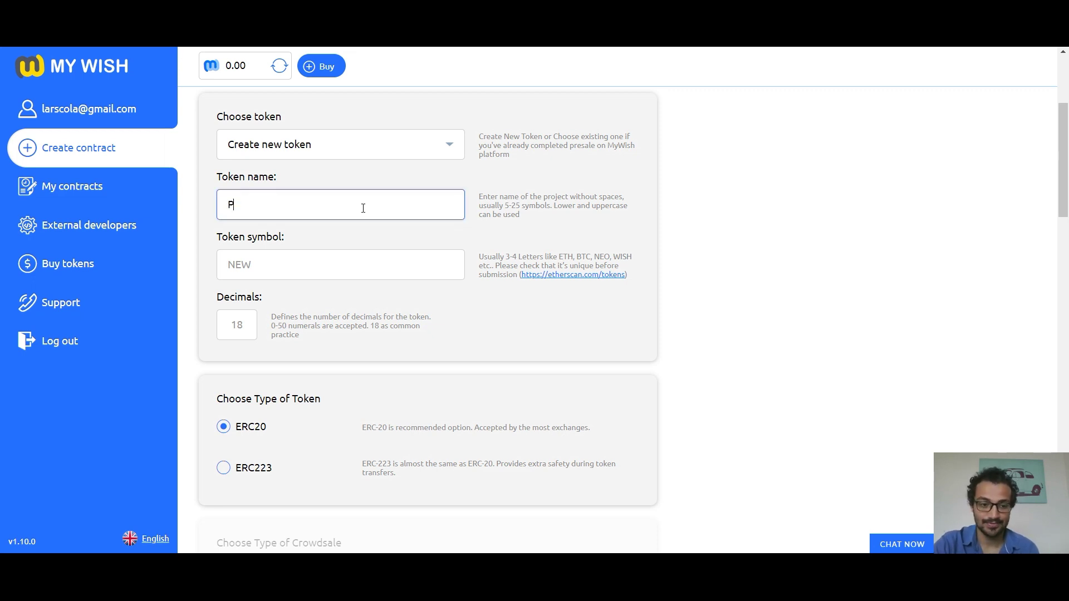
type("ROJECTTOKEN")
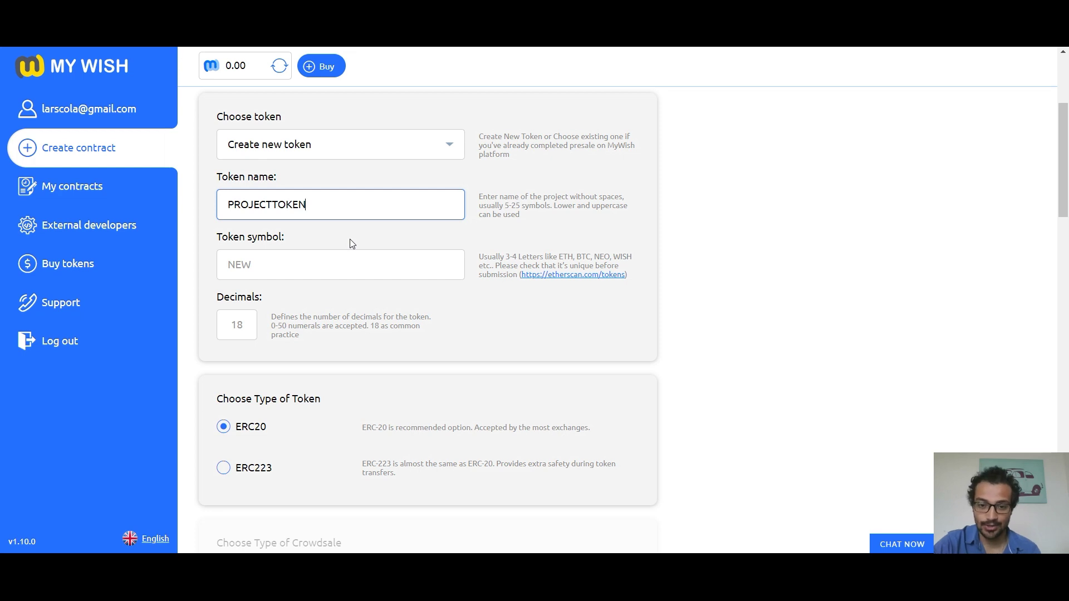
left_click(344, 263)
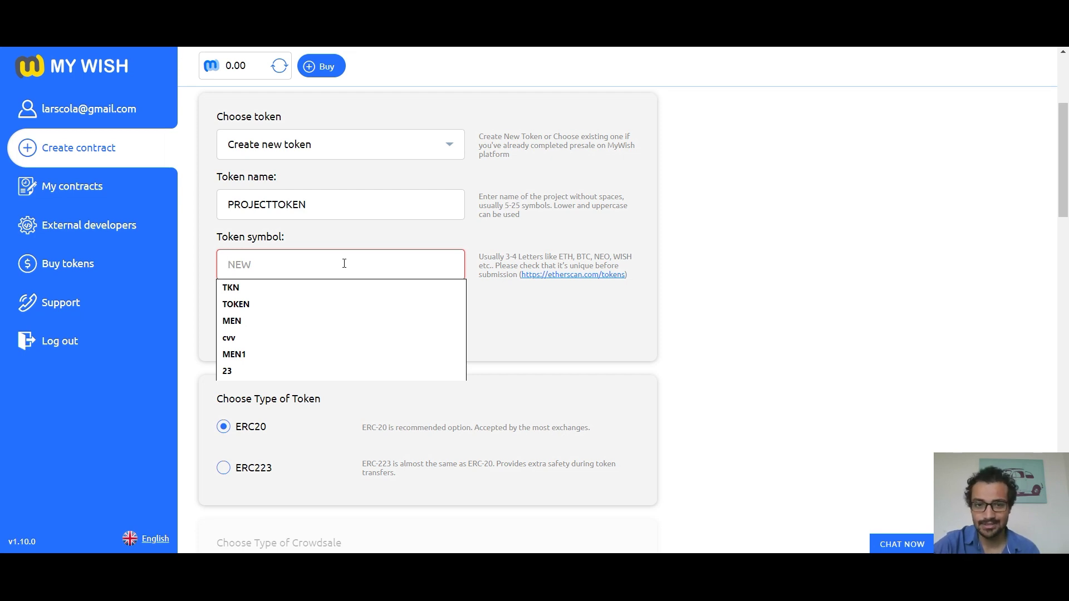
type("NEW")
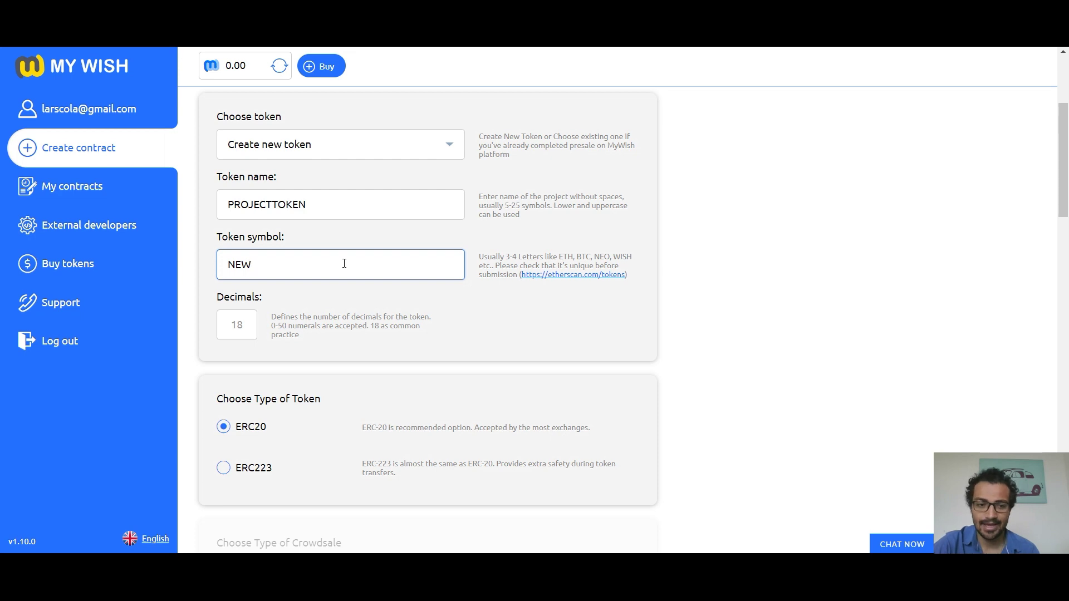
left_click(353, 293)
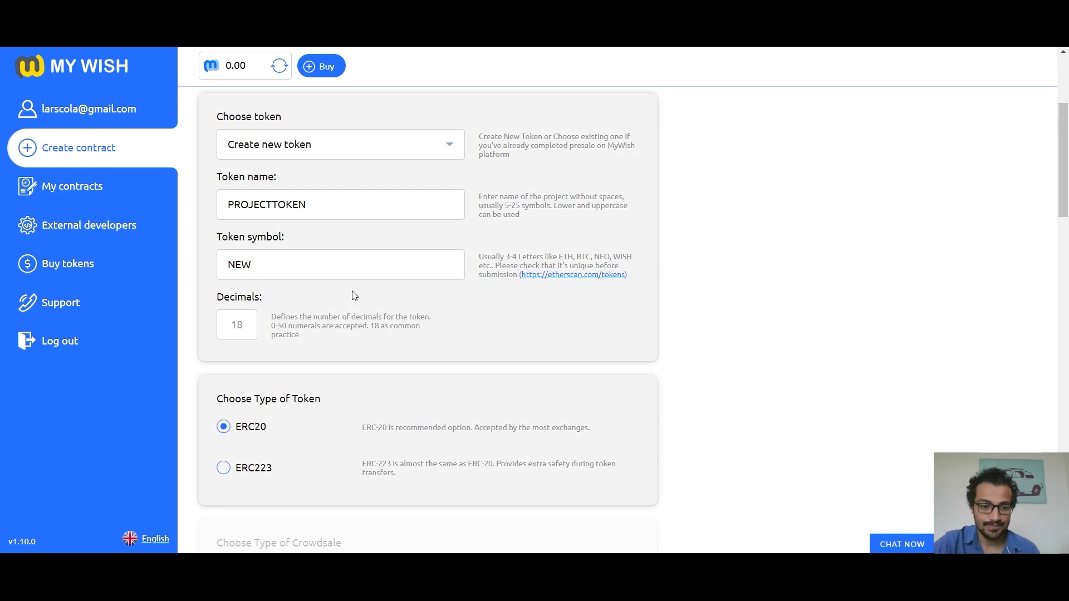
left_click(241, 325)
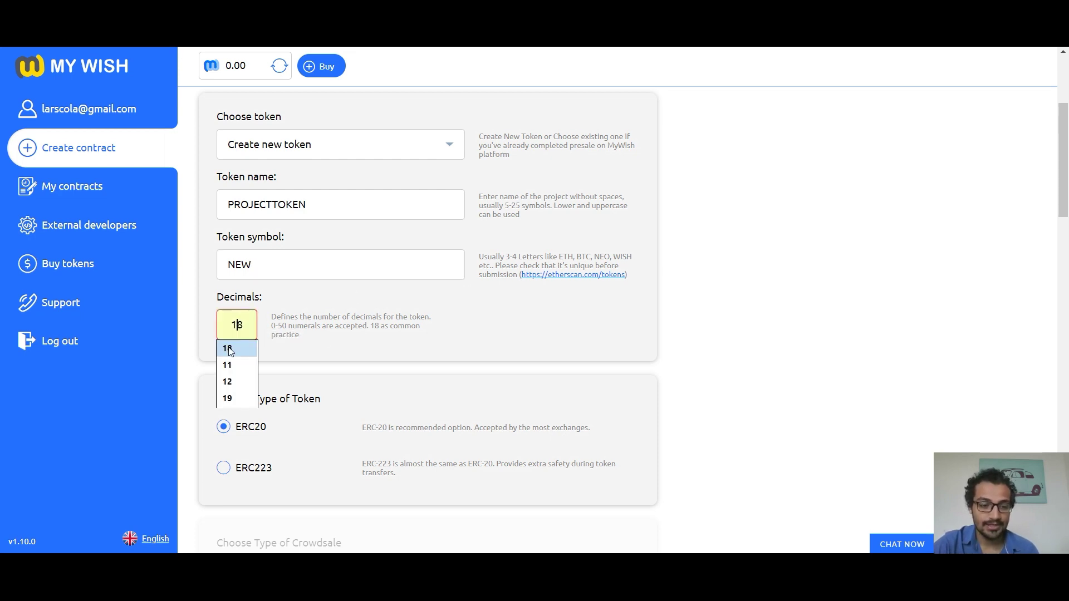
left_click(256, 347)
left_click(340, 343)
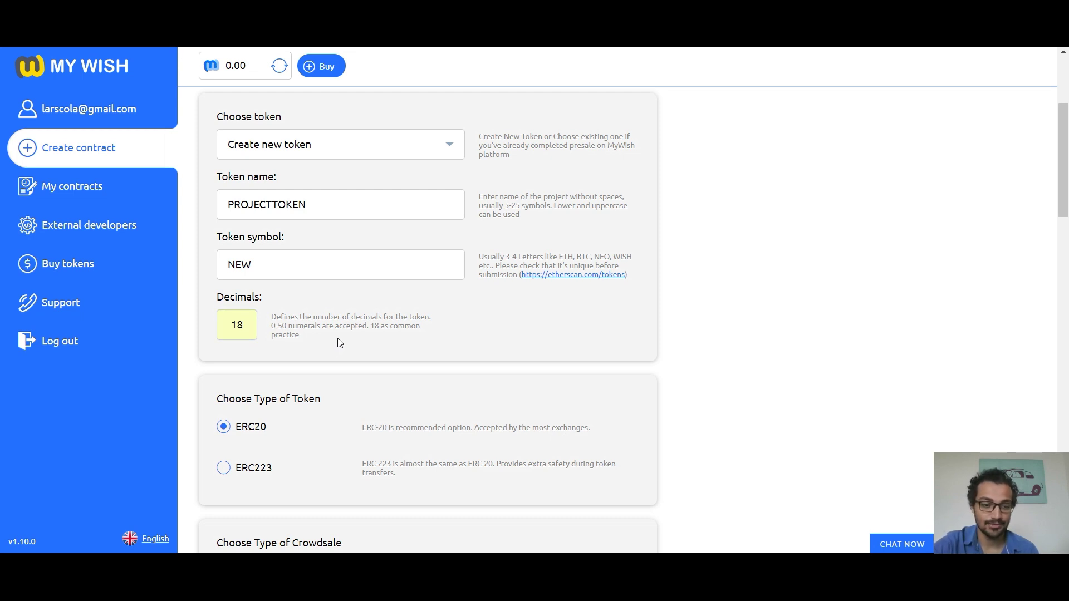
scroll(341, 343, "down", 5)
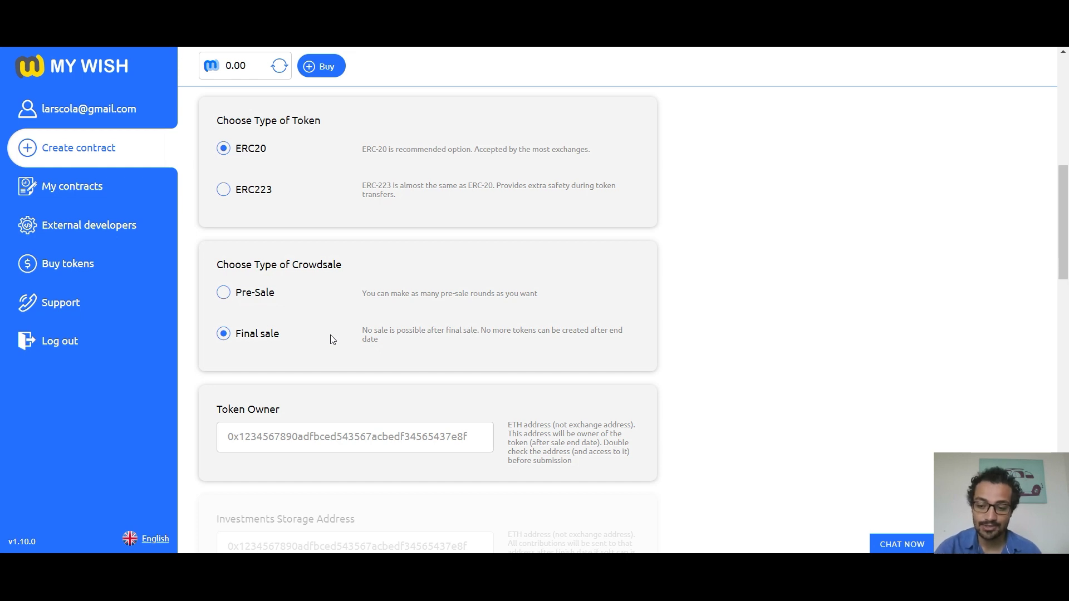
left_click(246, 297)
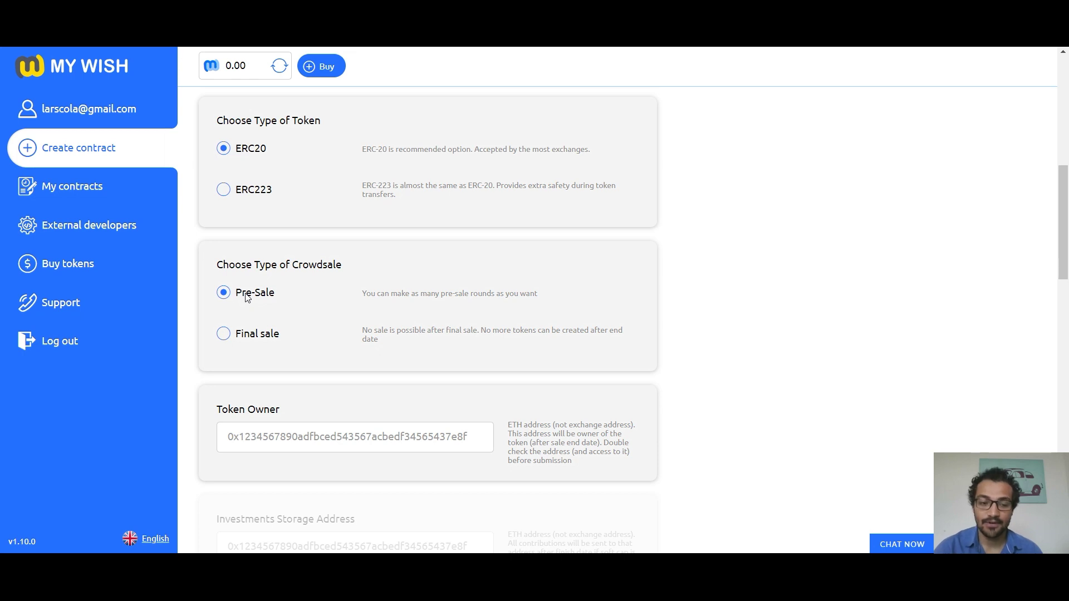
left_click(226, 335)
Step: Fill Token Owner from the saved addresses and paste the Investments Storage Address
scroll(342, 333, "down", 5)
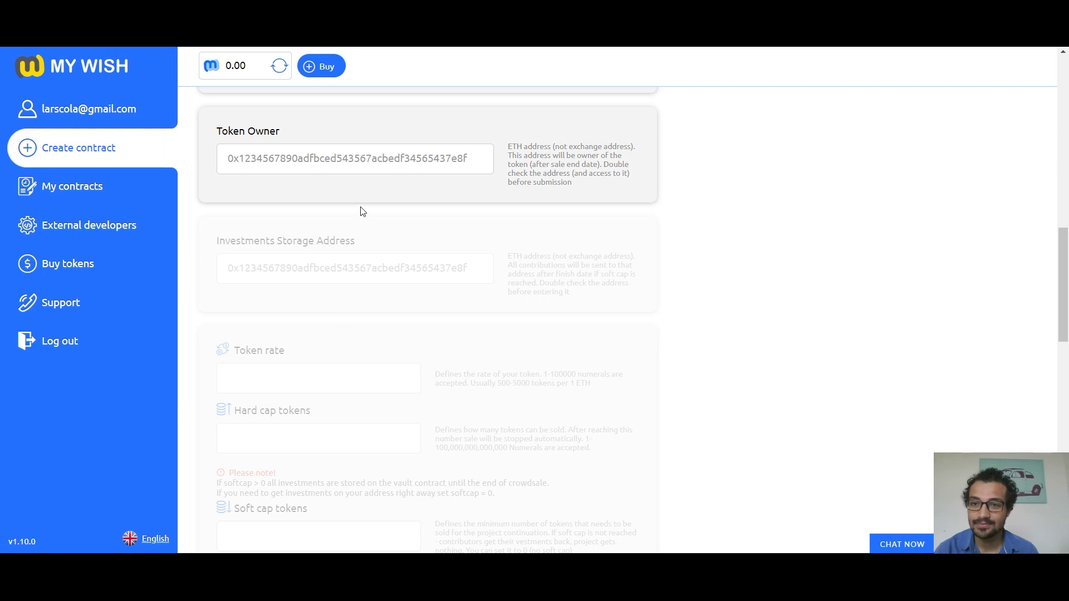
left_click(348, 162)
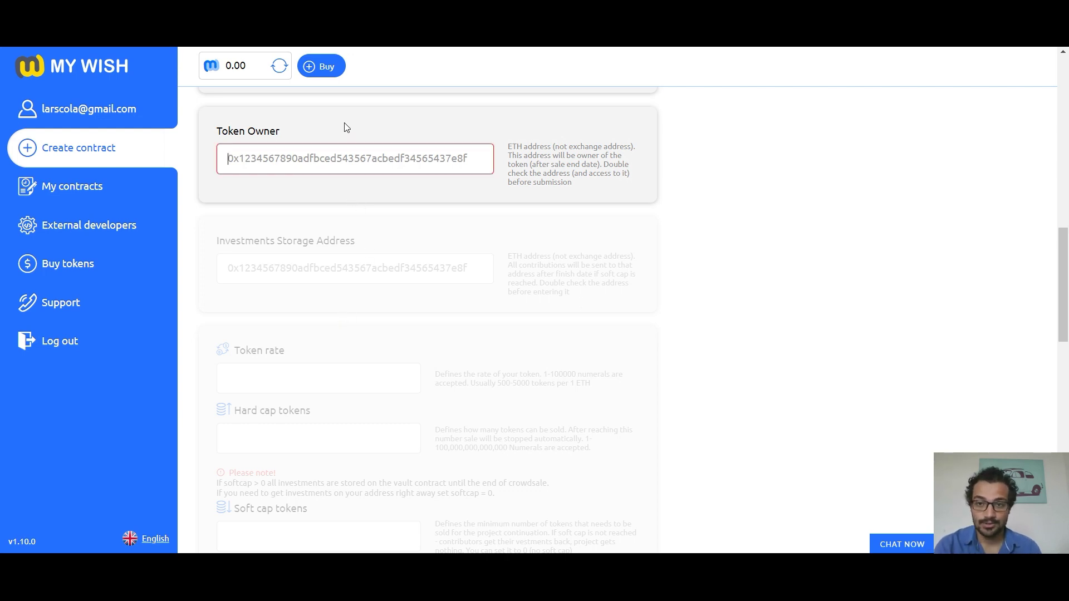
left_click(350, 159)
left_click(369, 231)
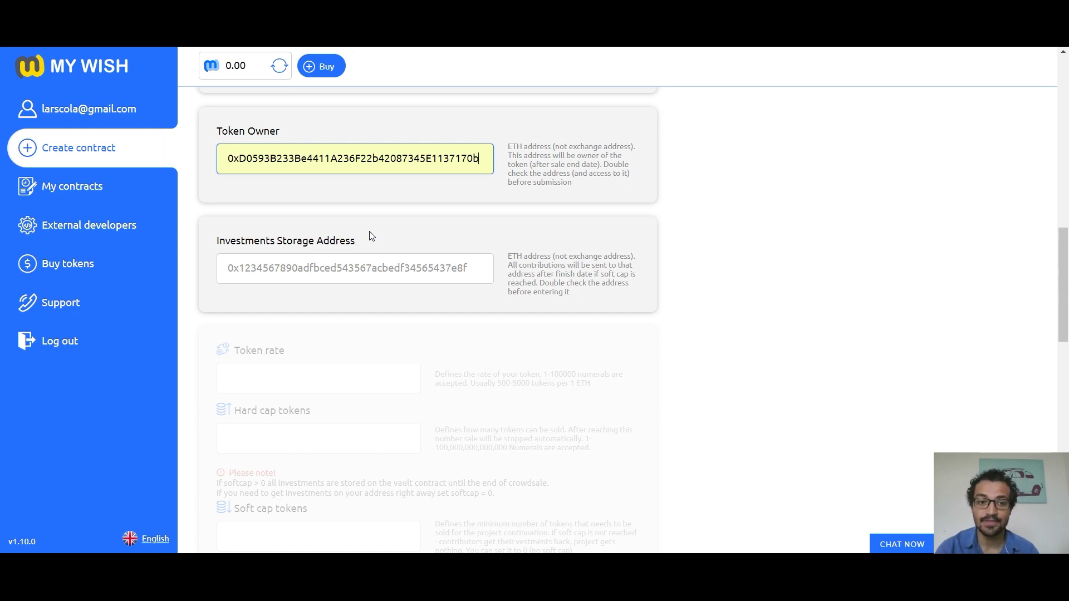
left_click(379, 277)
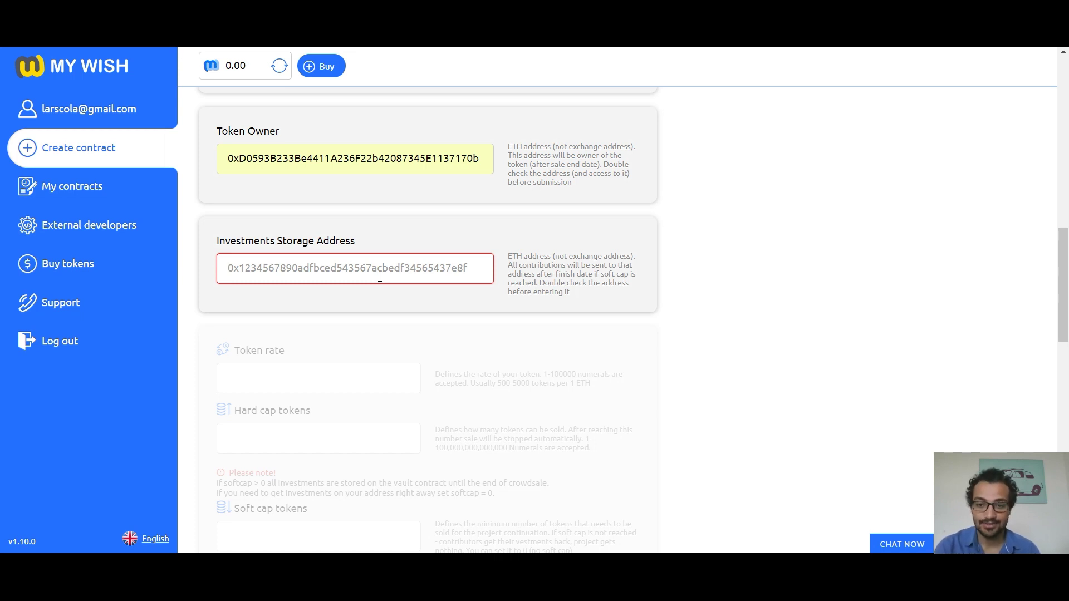
type("0x7A2D87F5DB7B0825264CC6329D95FD660952DEc7")
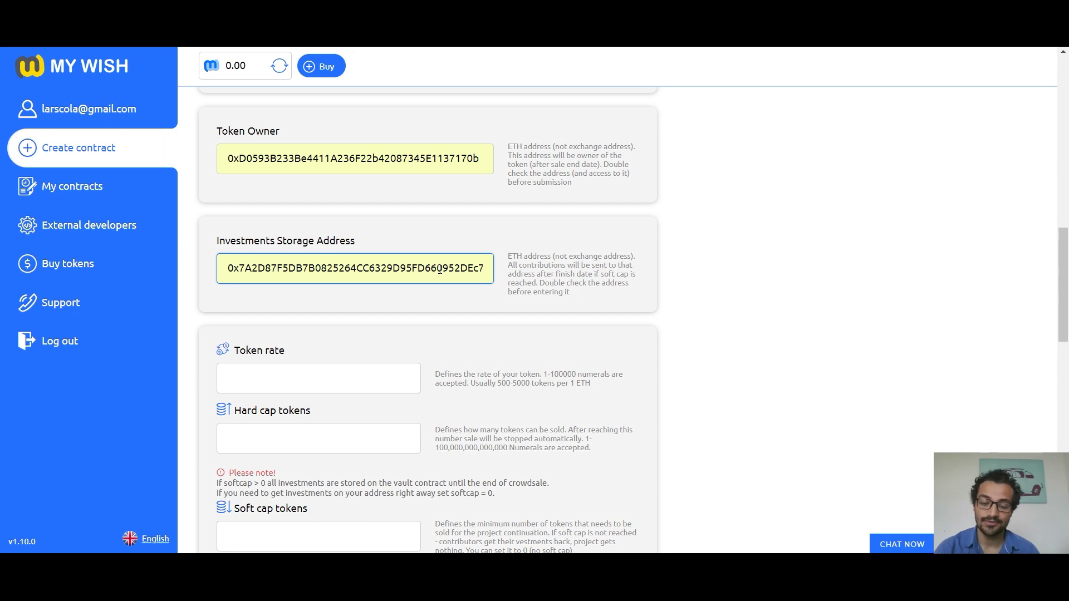
scroll(439, 269, "down", 3)
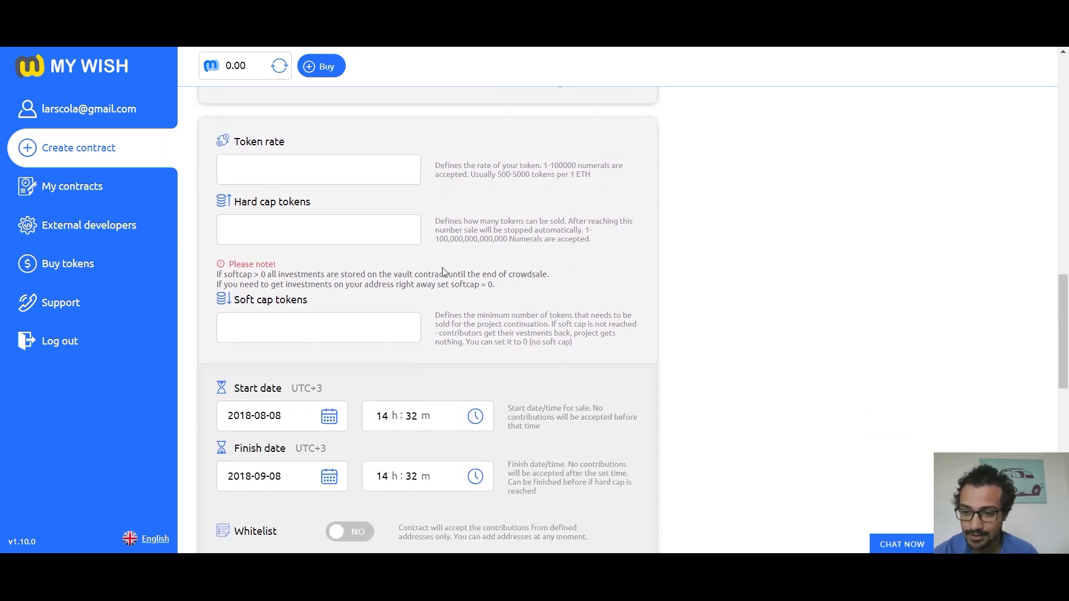
Step: Set the token rate to 1,000 per ETH and the hard cap to 12,000,000 tokens
left_click(362, 170)
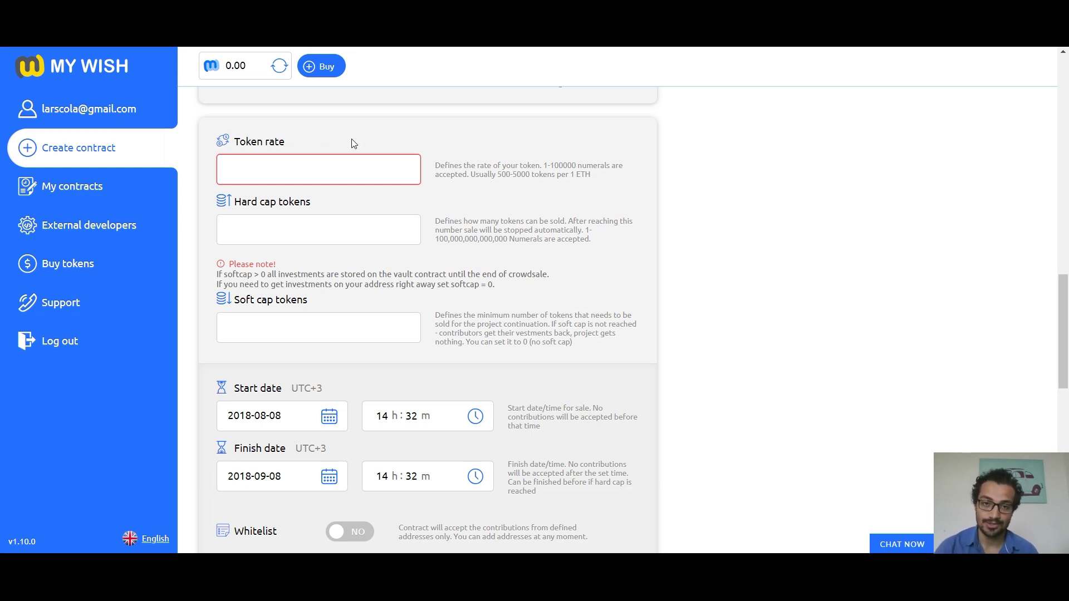
left_click(333, 163)
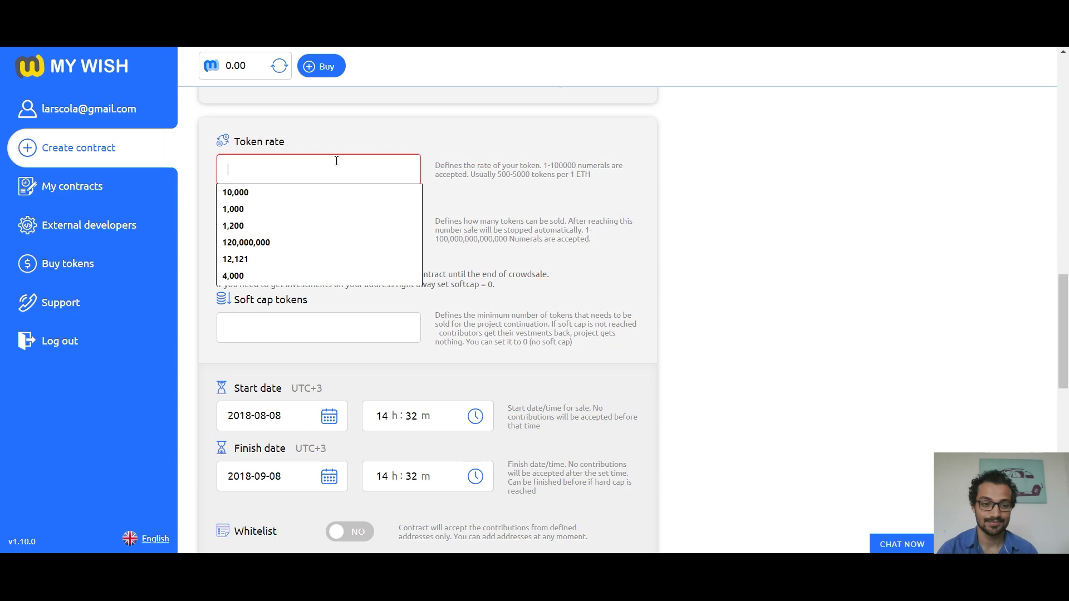
left_click(304, 210)
left_click(345, 237)
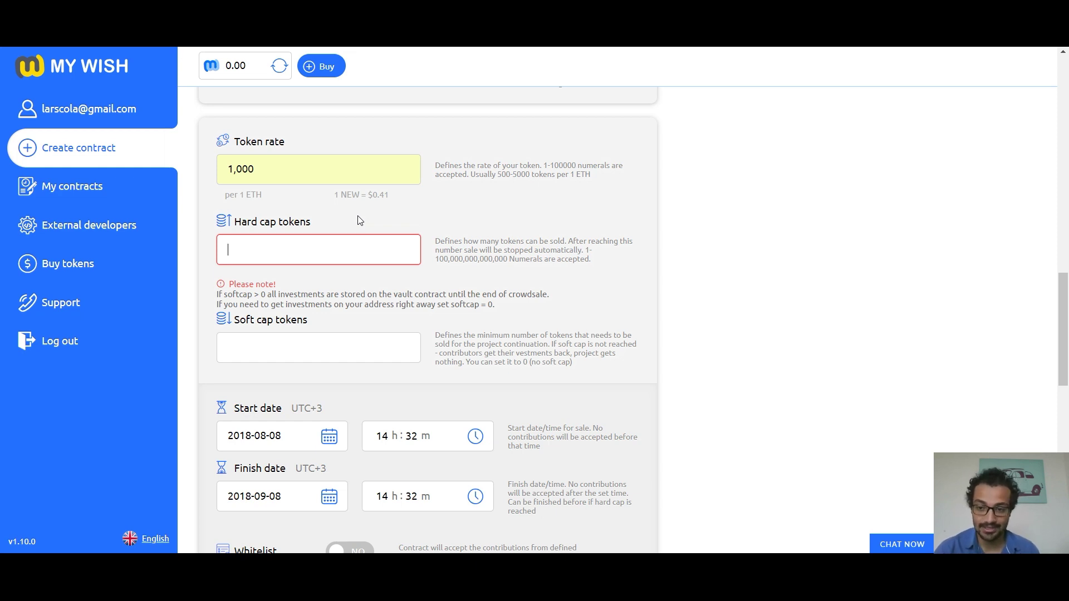
left_click(310, 273)
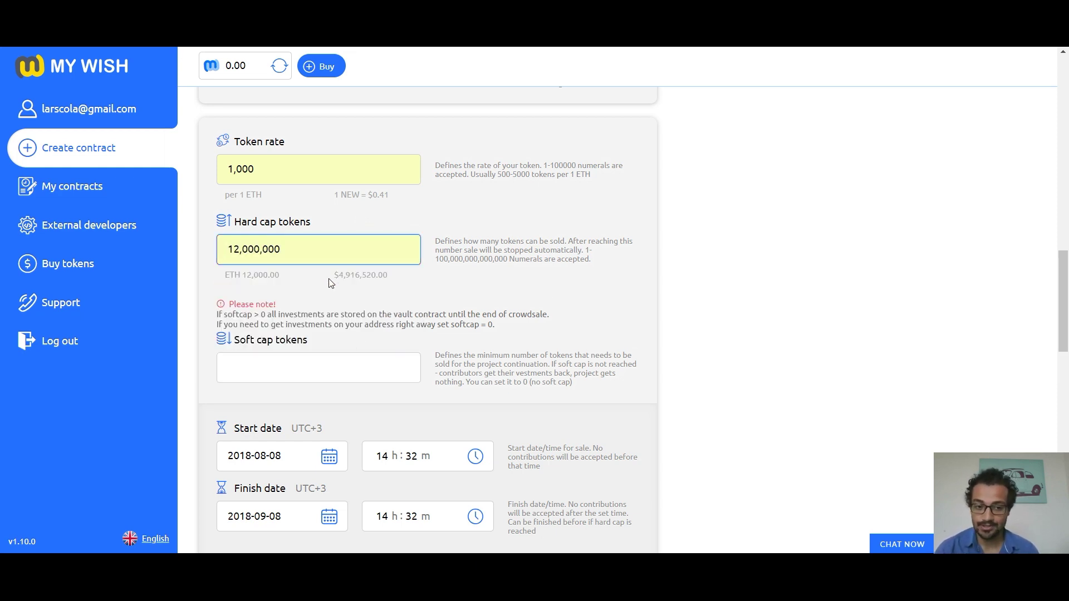
key("Tab")
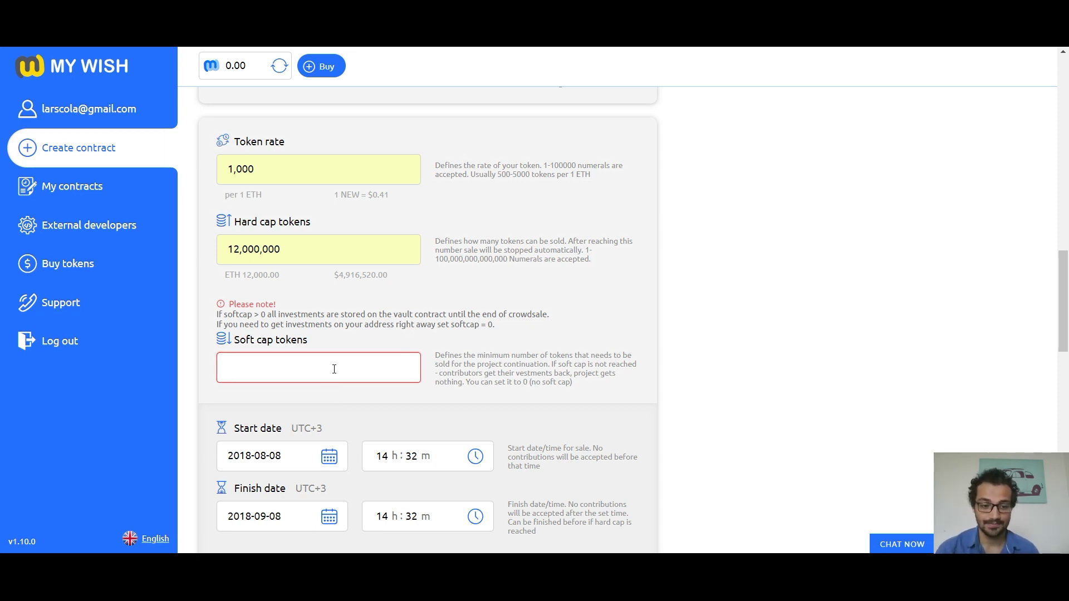
Step: Set the soft cap to 2,000,000 tokens
left_click(334, 369)
type("2000000")
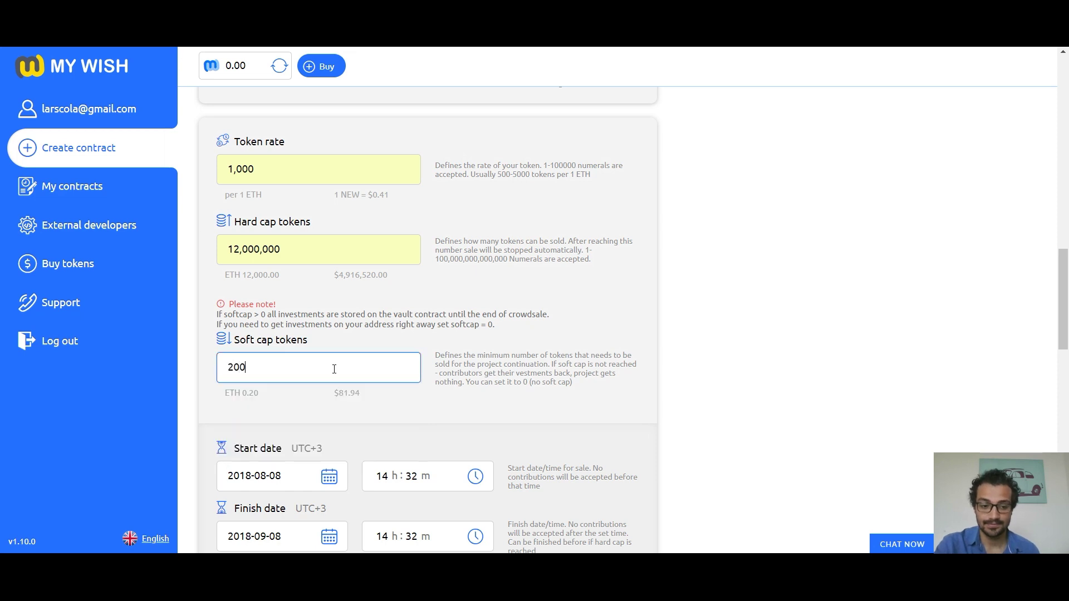
left_click(354, 411)
scroll(356, 412, "down", 2)
scroll(356, 412, "down", 2)
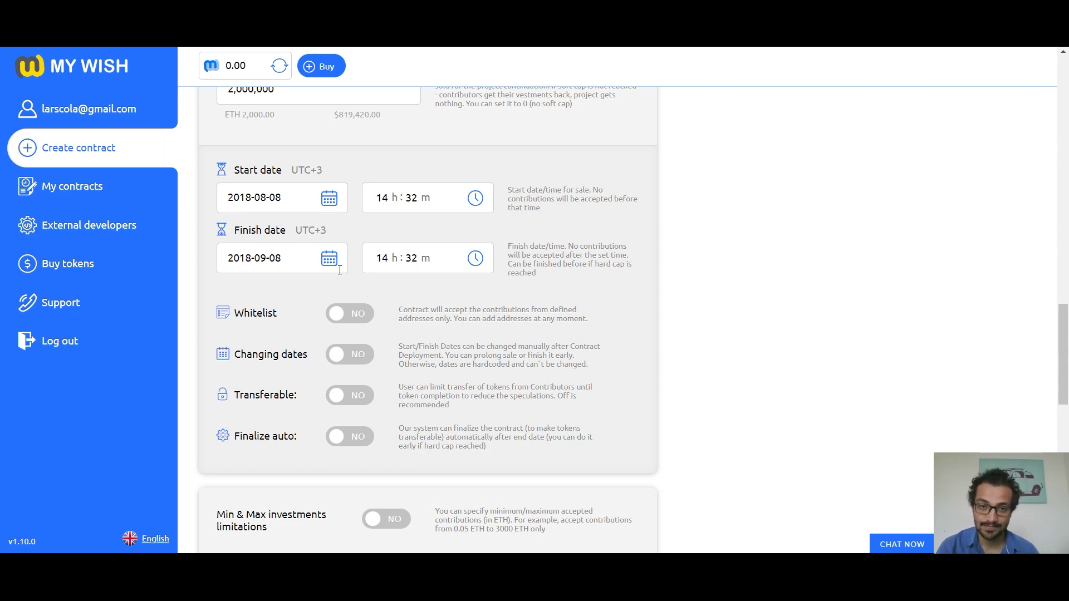
Step: Turn on Whitelist, Changing dates, Transferable and Finalize auto, leaving the finish date unchanged
left_click(329, 258)
left_click(377, 233)
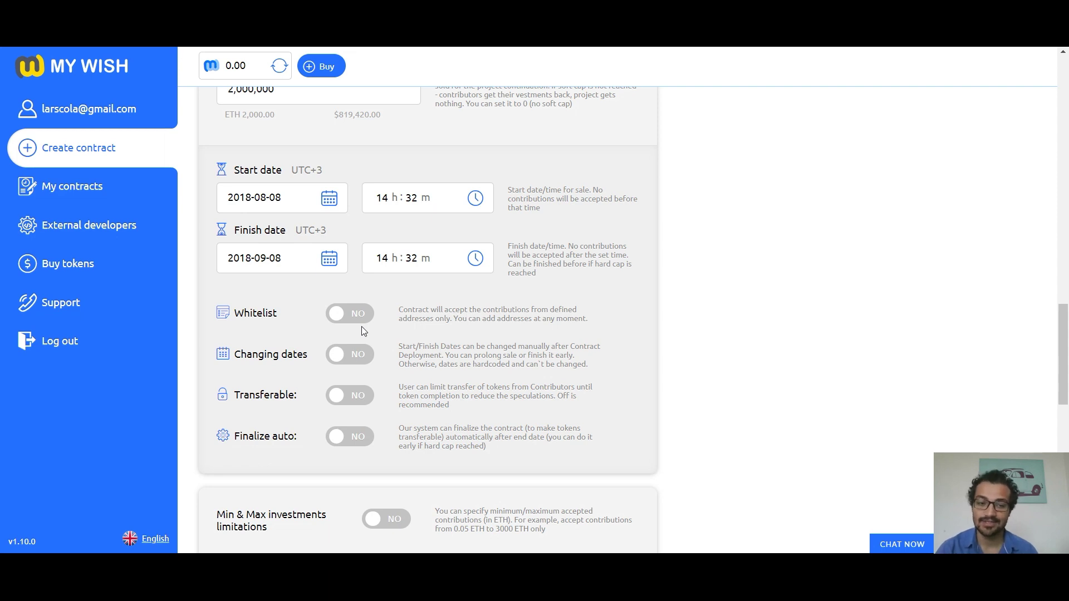
left_click(360, 317)
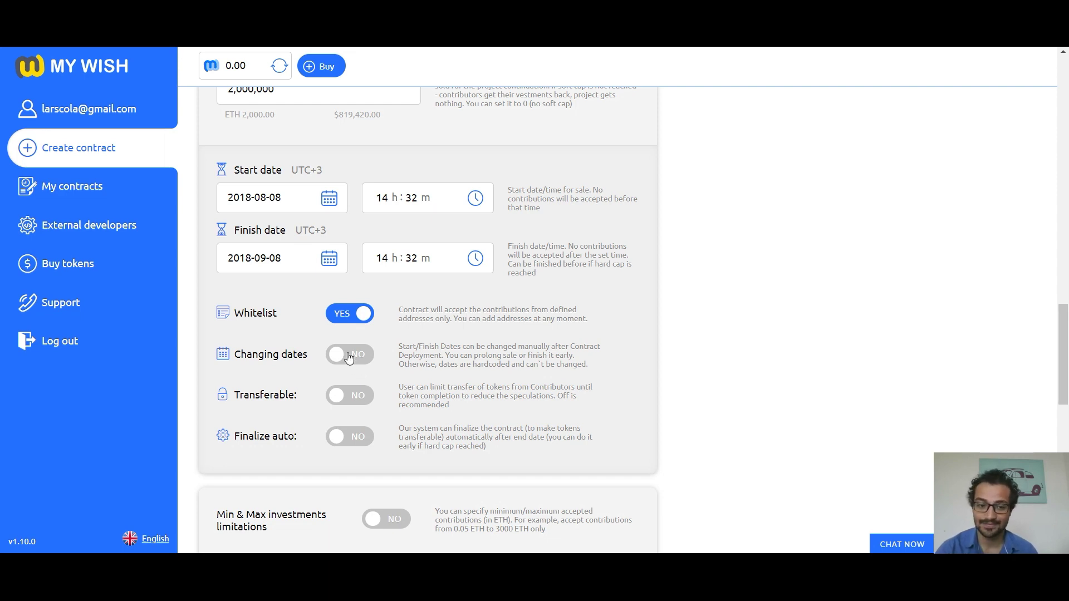
left_click(347, 355)
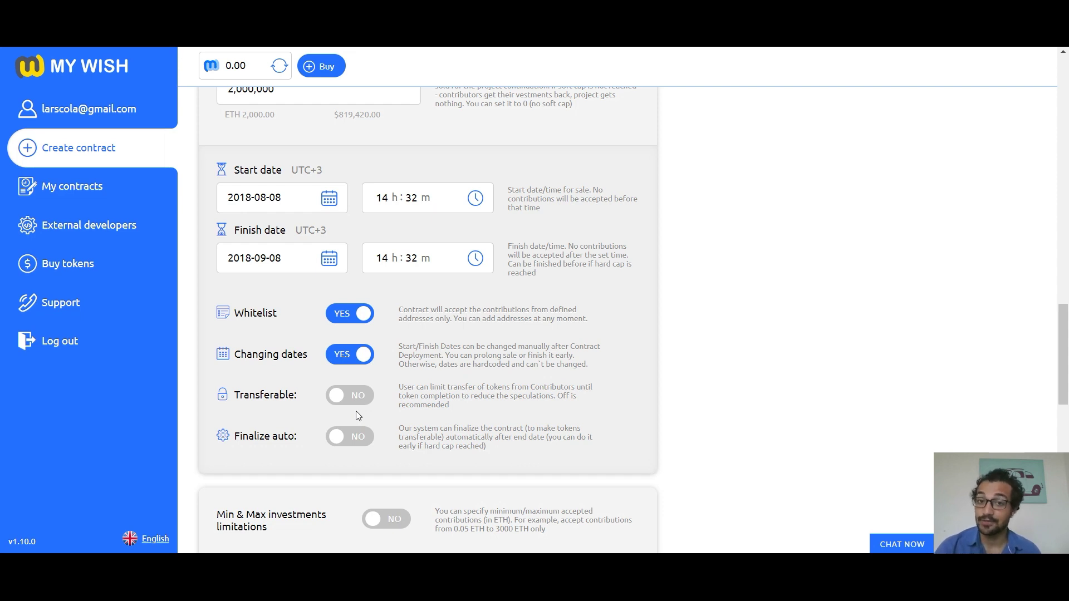
left_click(354, 396)
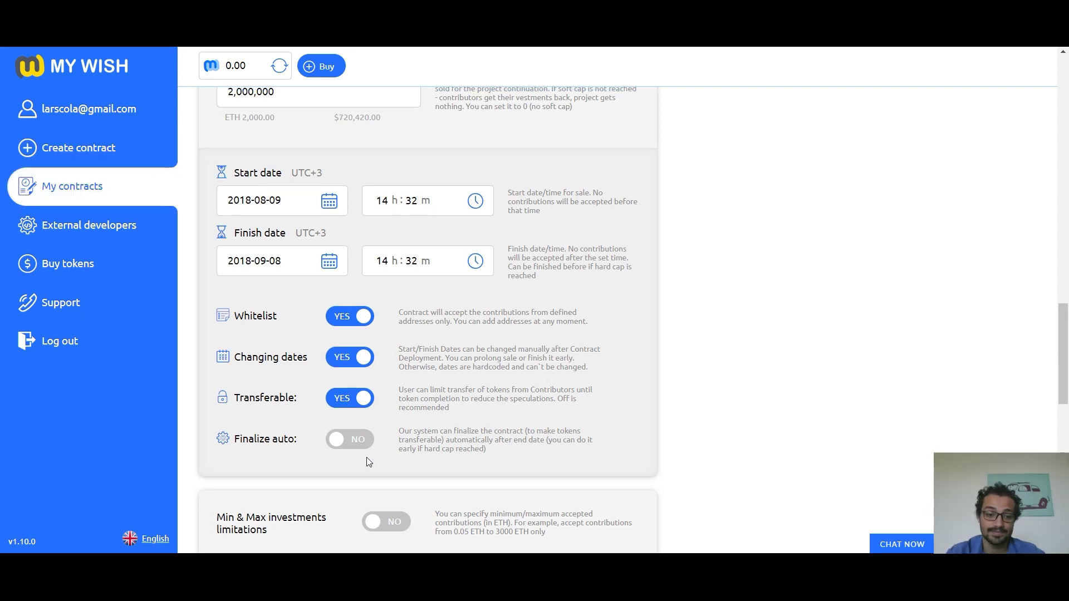
left_click(357, 449)
Step: Limit investments to 0.02–2,000 ETH and add a Time/Sold Tokens bonus
scroll(359, 451, "down", 5)
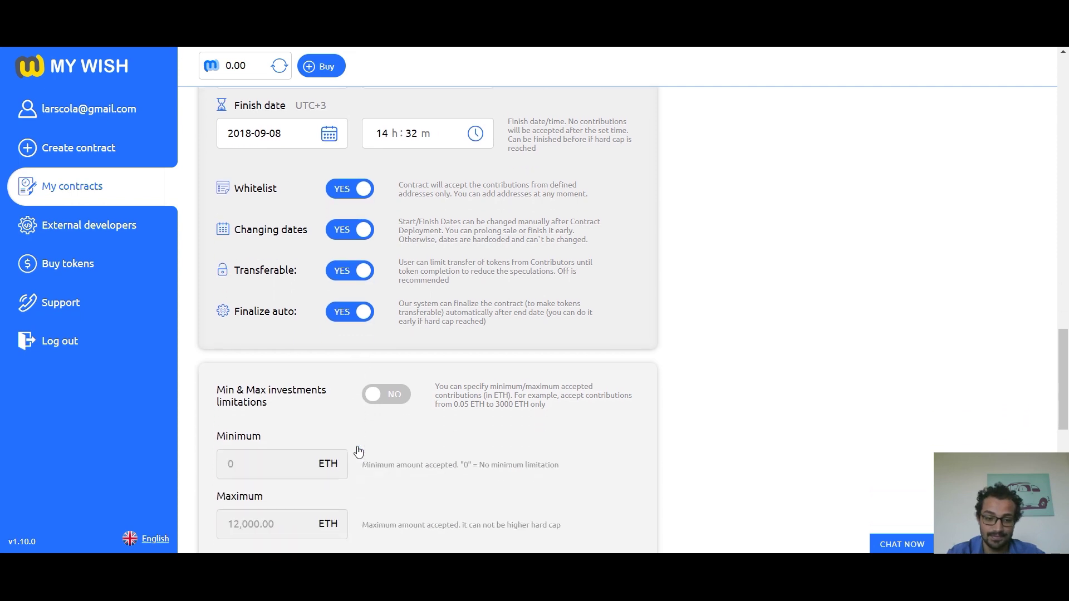
scroll(359, 451, "down", 1)
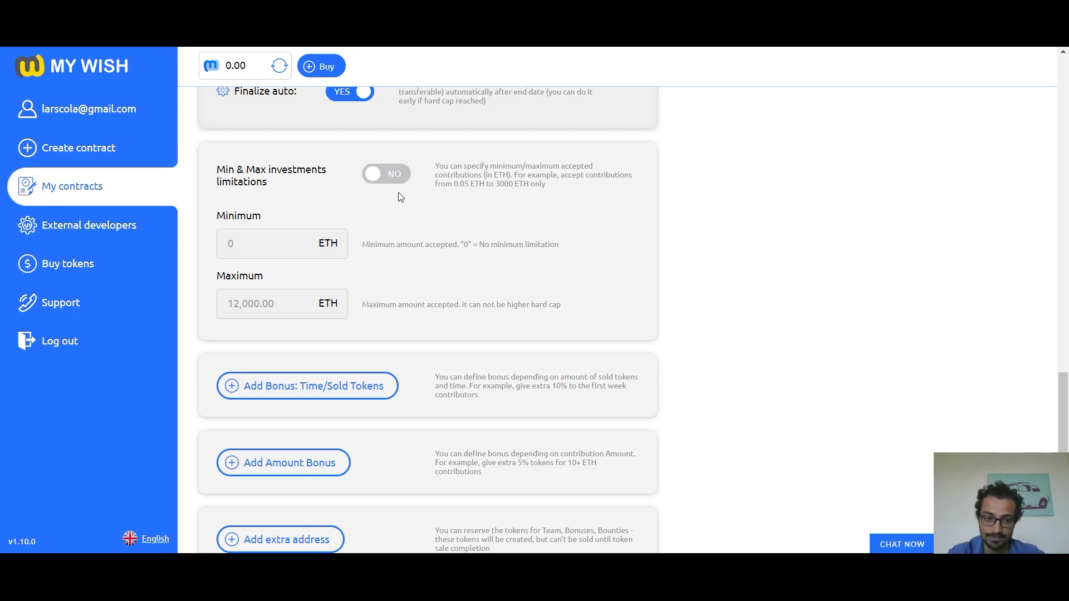
left_click(391, 176)
left_click(291, 241)
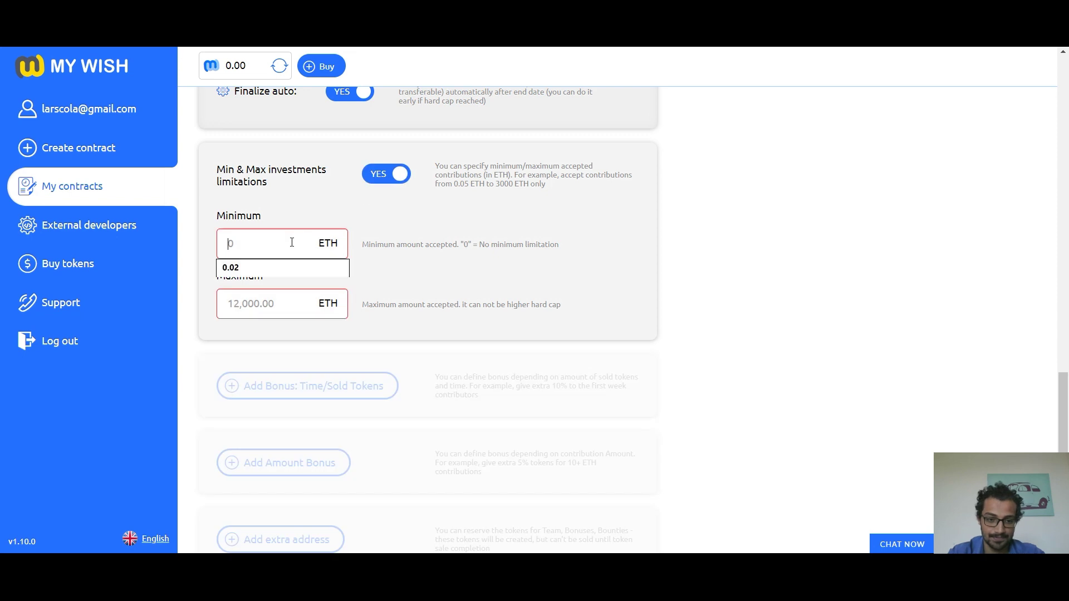
left_click(265, 262)
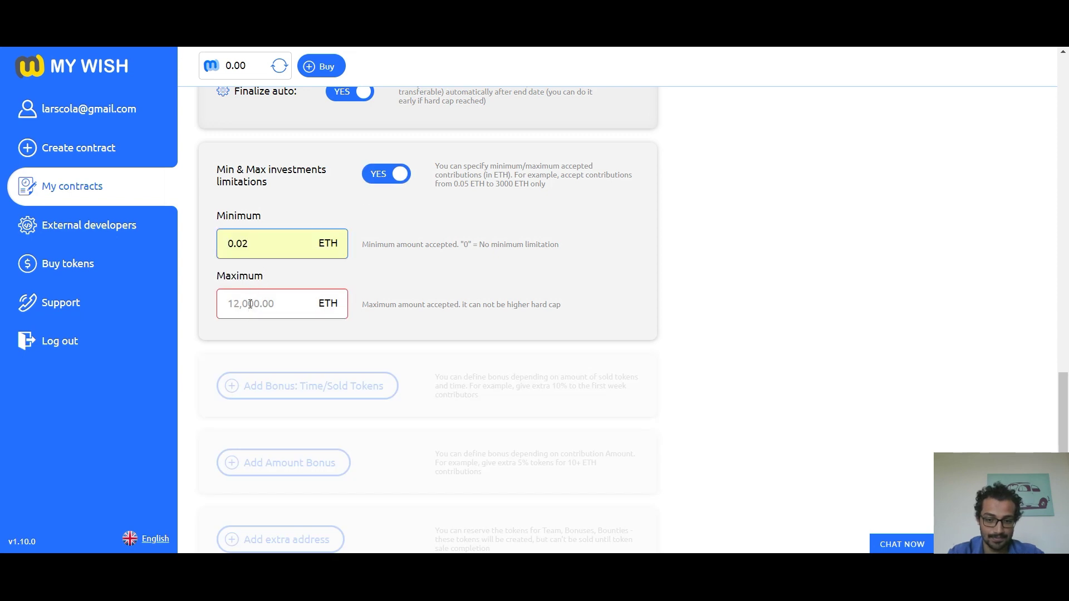
left_click(250, 304)
type("2,000")
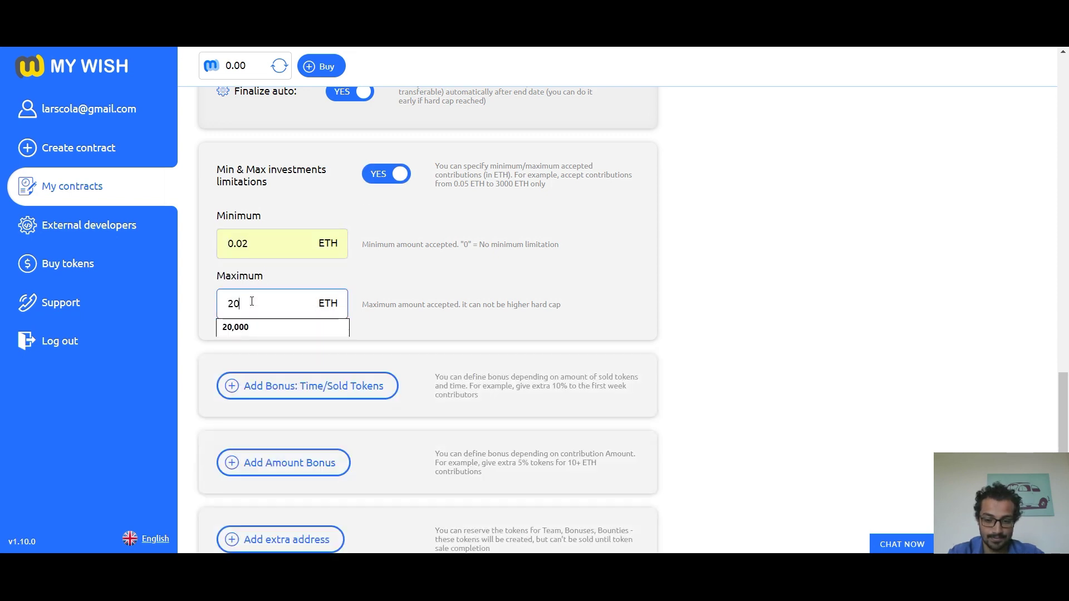
left_click(404, 331)
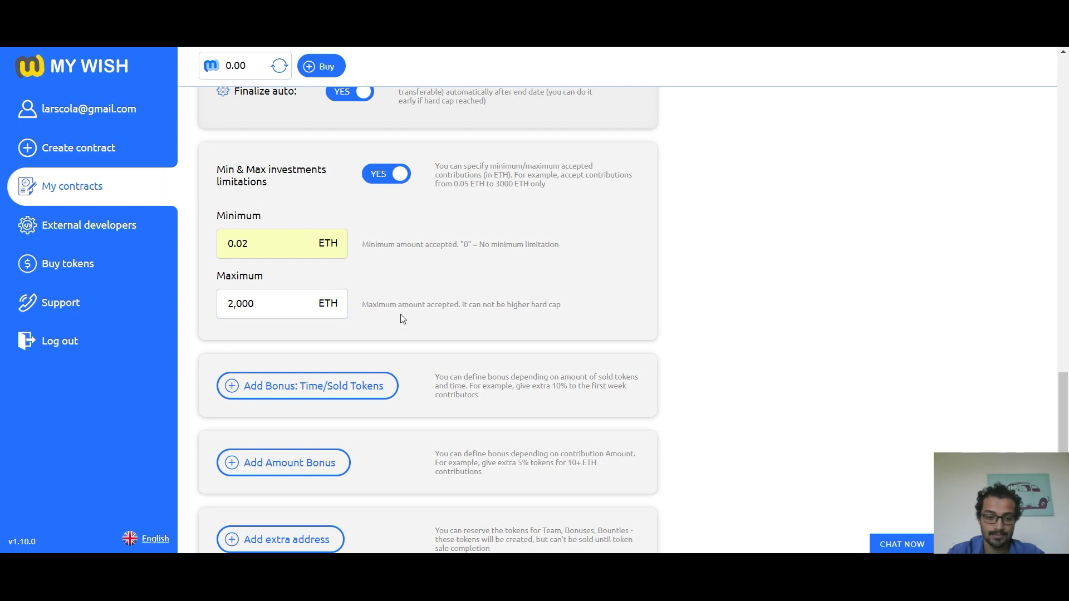
scroll(384, 320, "down", 1)
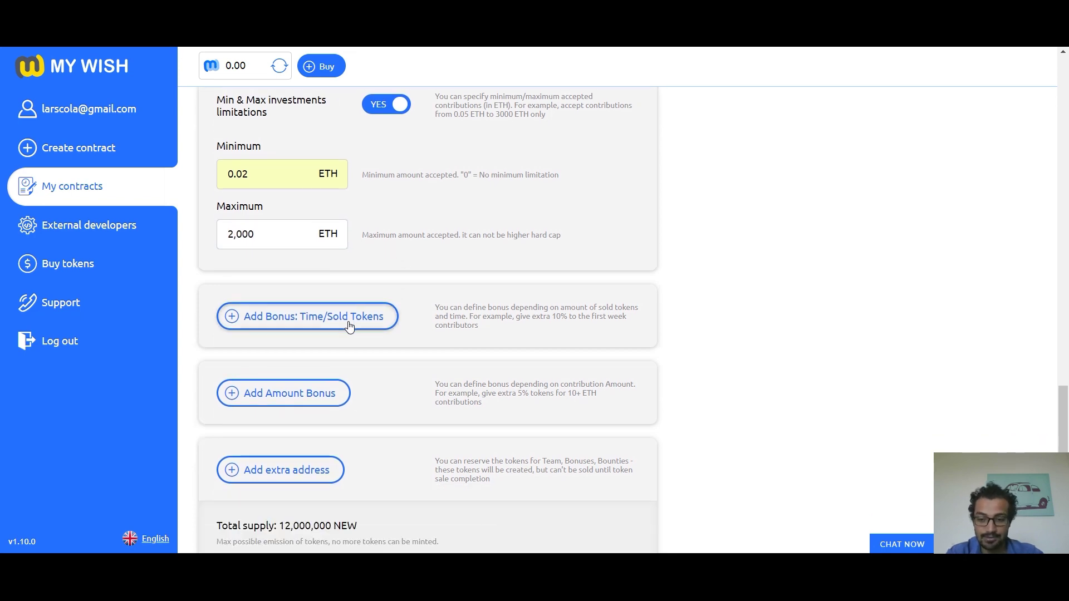
left_click(350, 326)
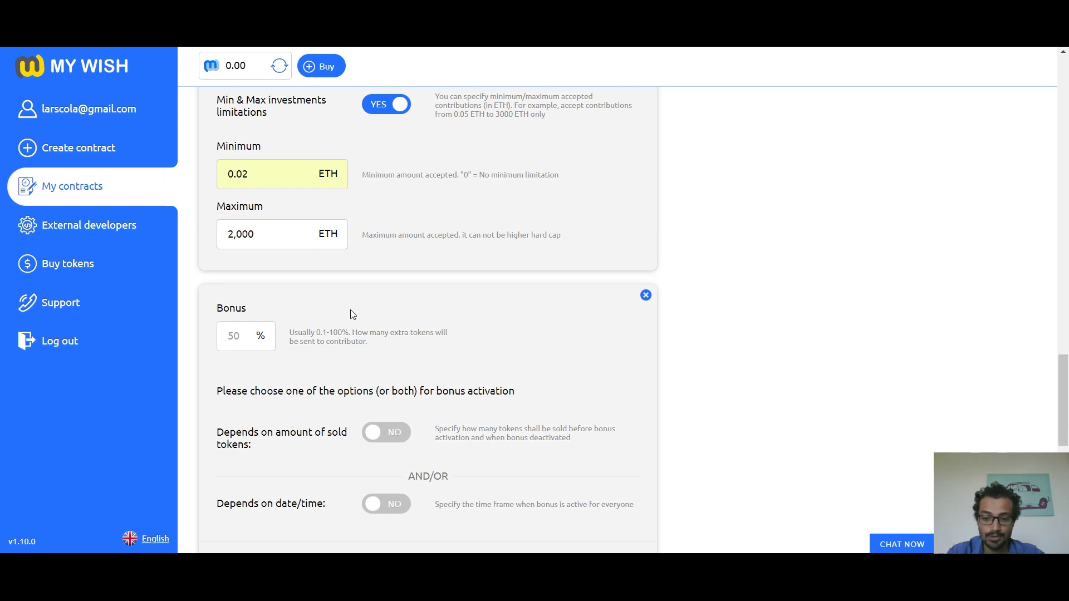
Step: Give the bonus 10% and limit it to the first 120,000 tokens sold
scroll(352, 315, "down", 2)
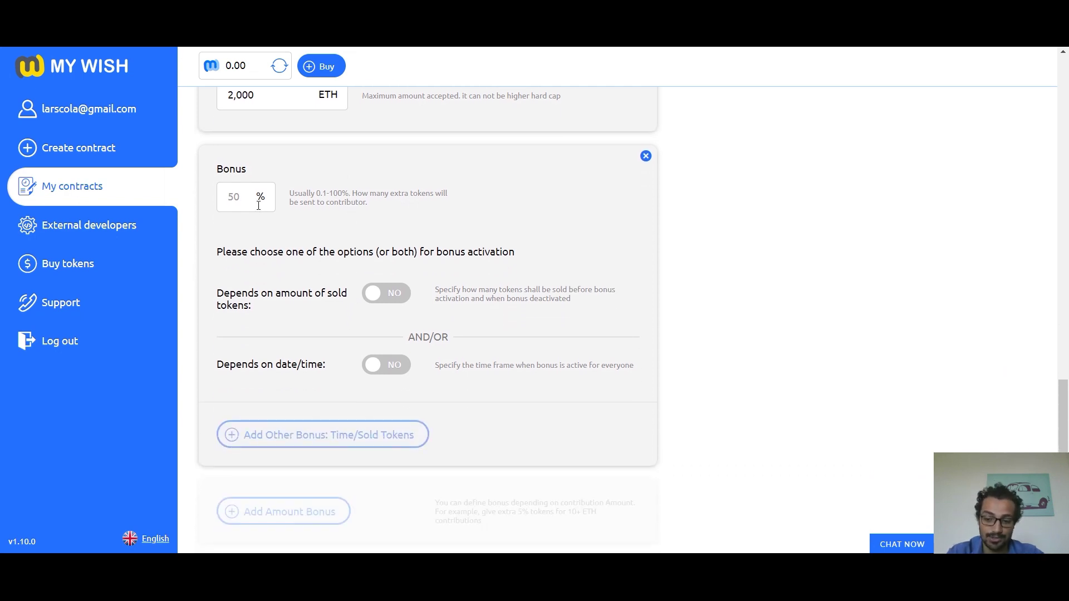
left_click(244, 196)
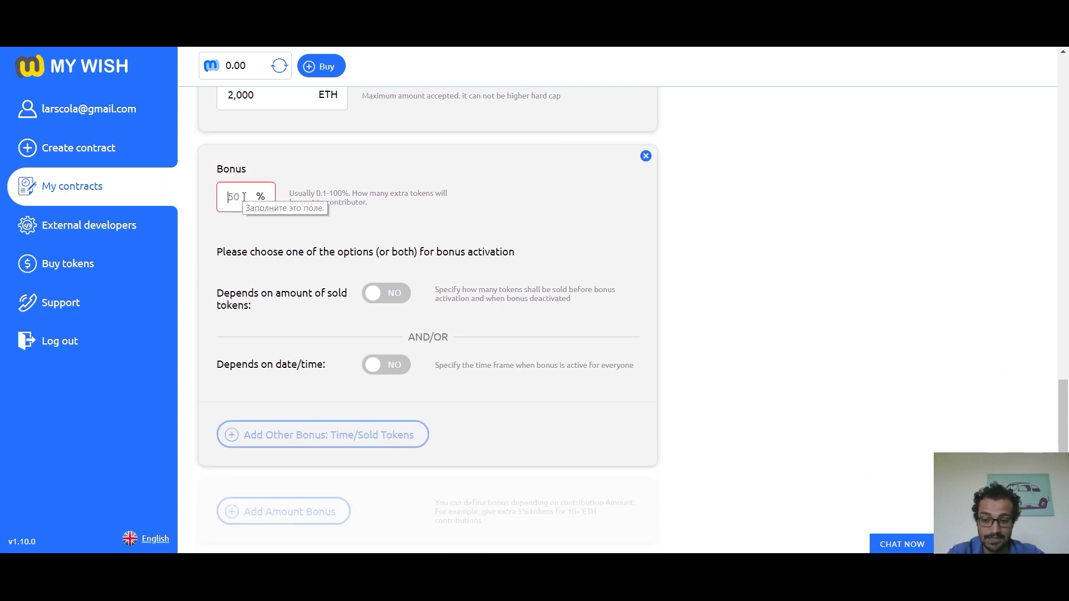
type("10")
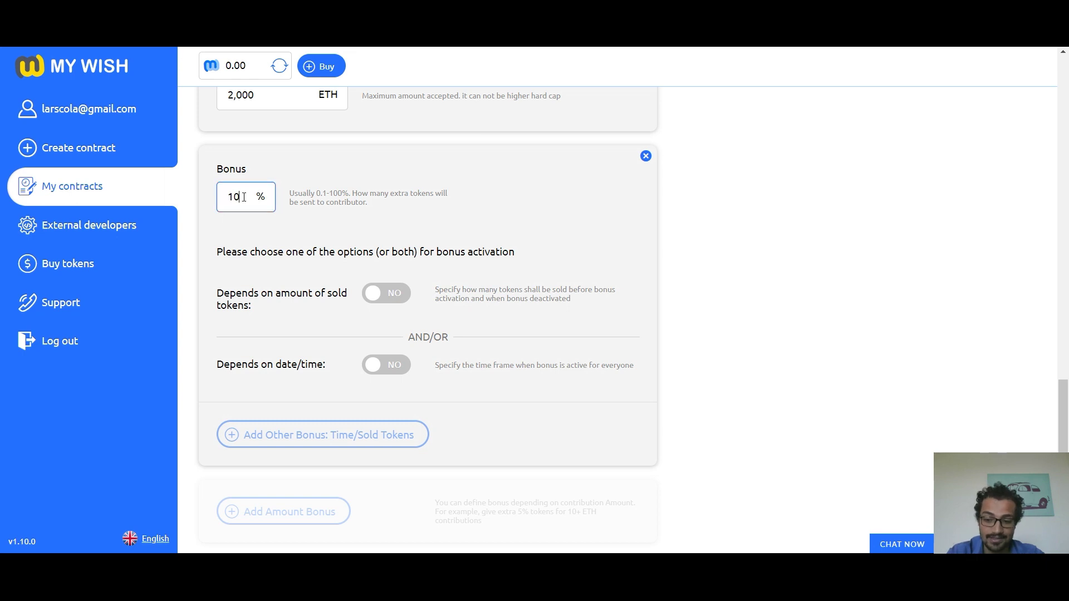
left_click(362, 225)
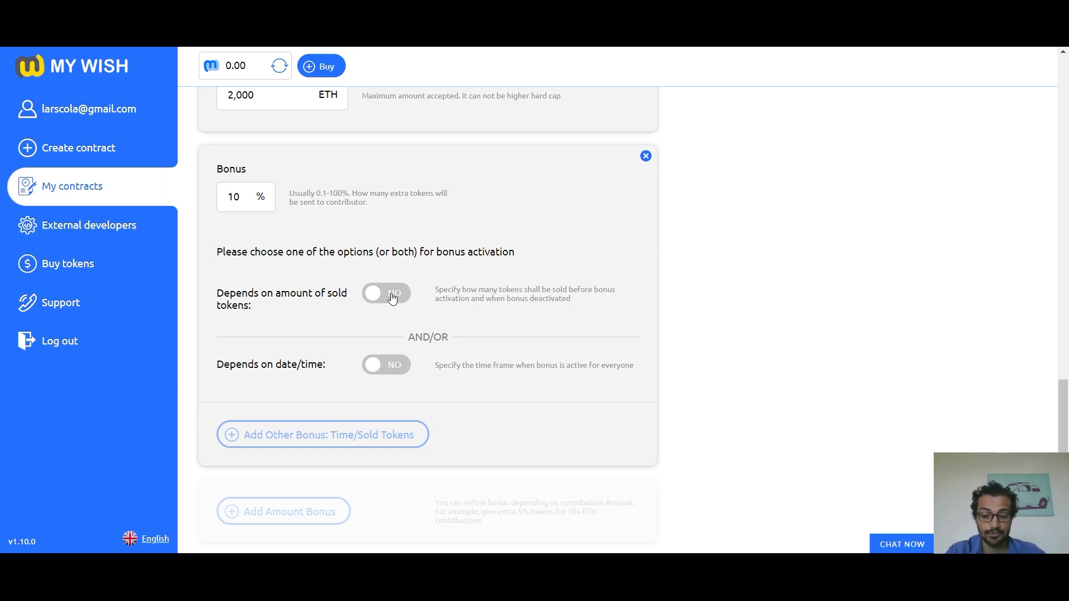
left_click(392, 298)
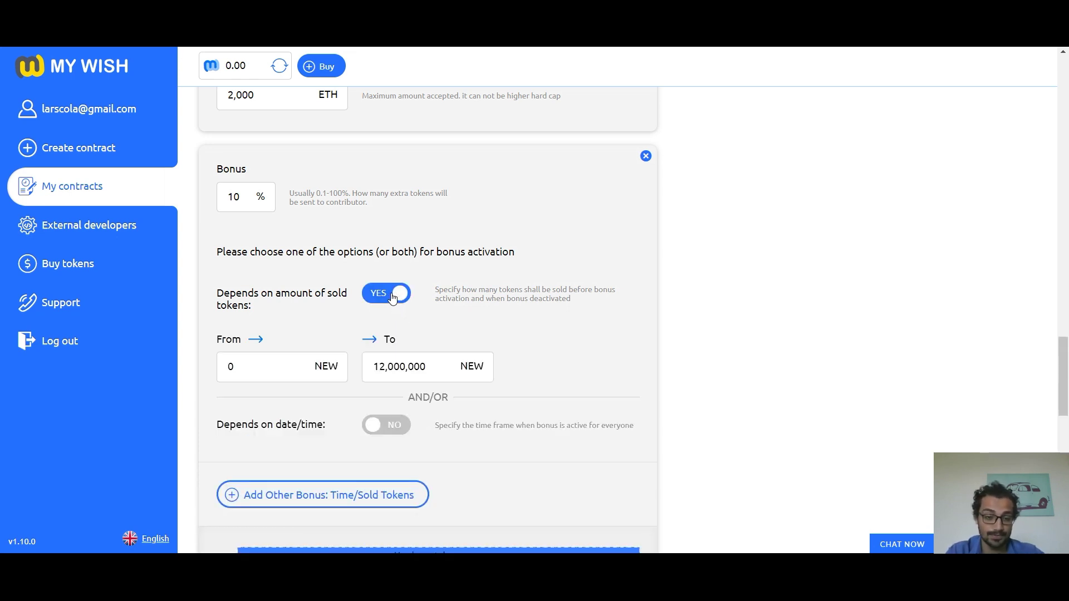
left_click(424, 365)
key("BackSpace")
key("BackSpace")
key("BackSpace")
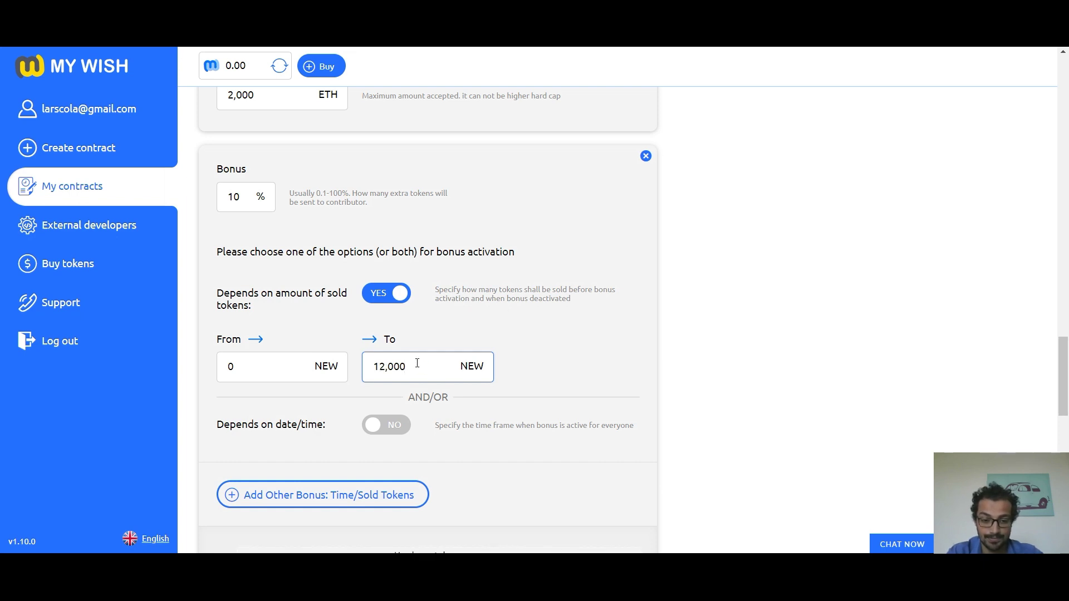
type("0")
left_click(433, 326)
scroll(431, 320, "down", 3)
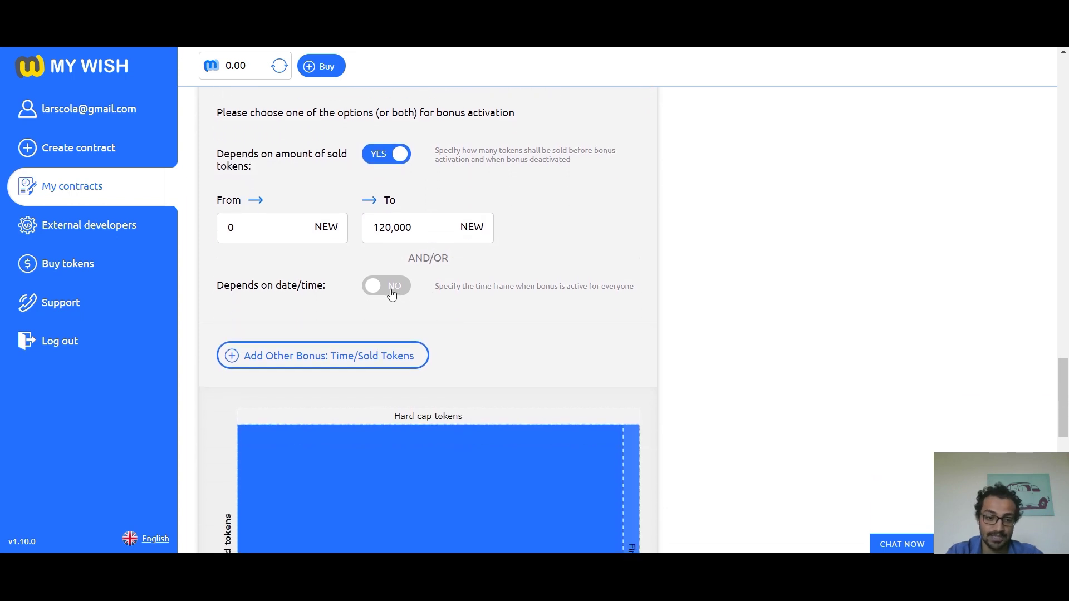
Step: Add a date condition ending the bonus on 2018-08-22
left_click(390, 287)
scroll(390, 250, "down", 1)
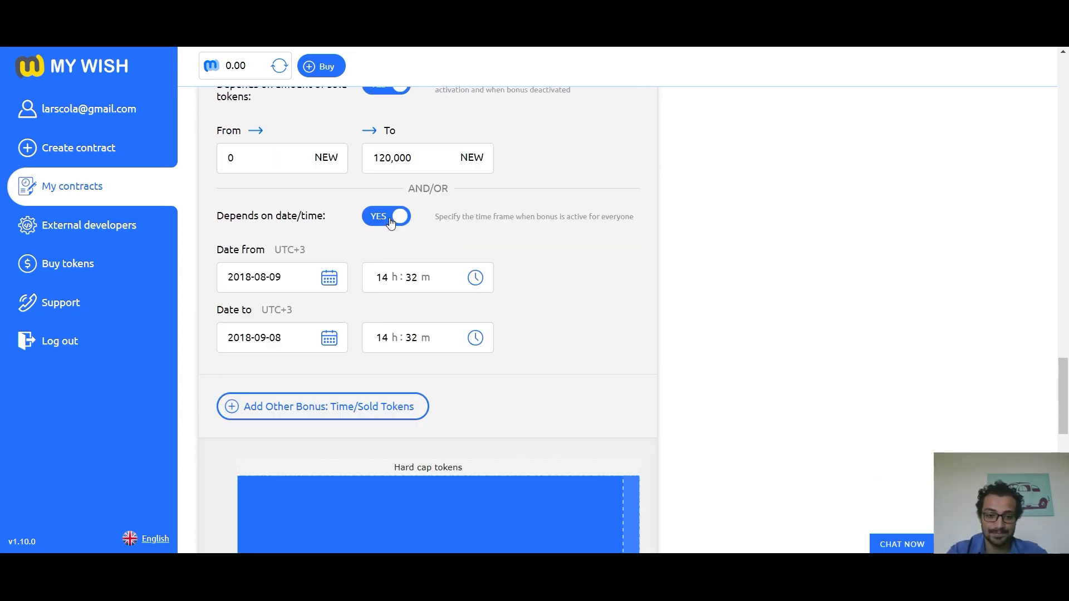
left_click(332, 340)
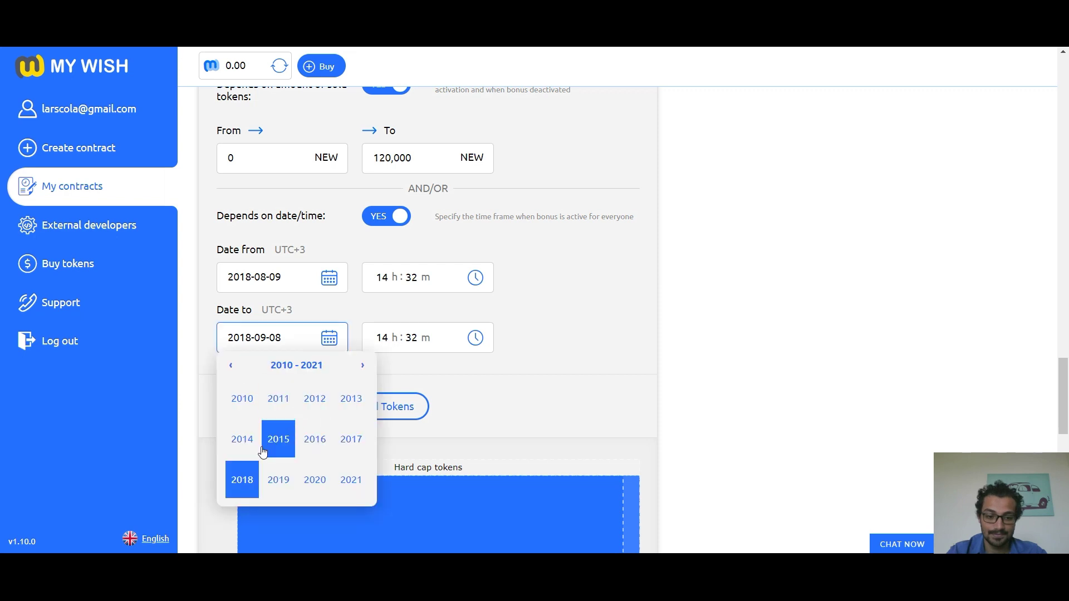
left_click(240, 478)
left_click(344, 441)
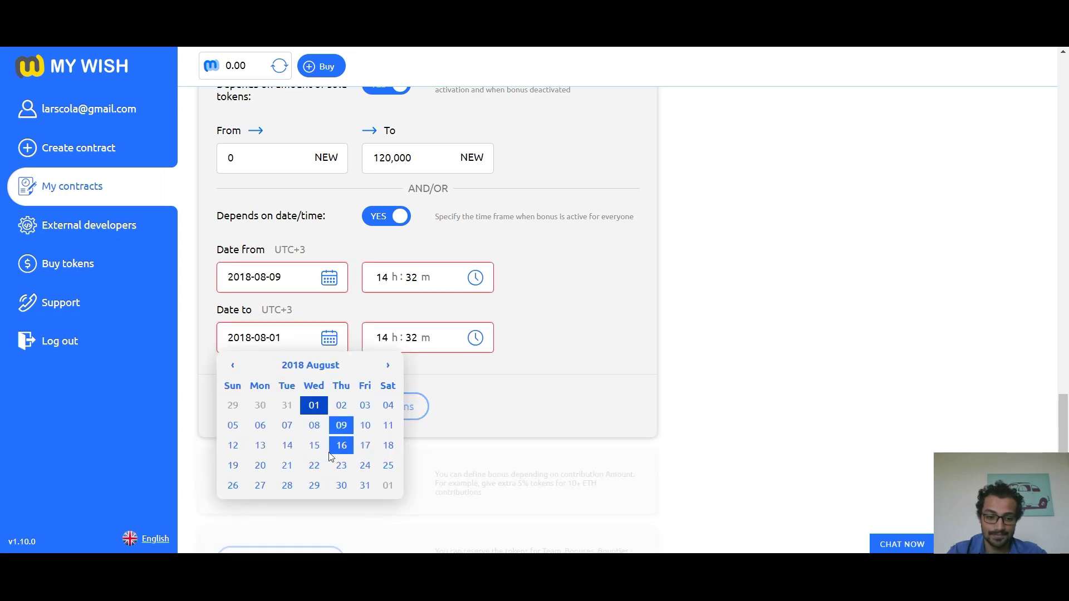
left_click(322, 466)
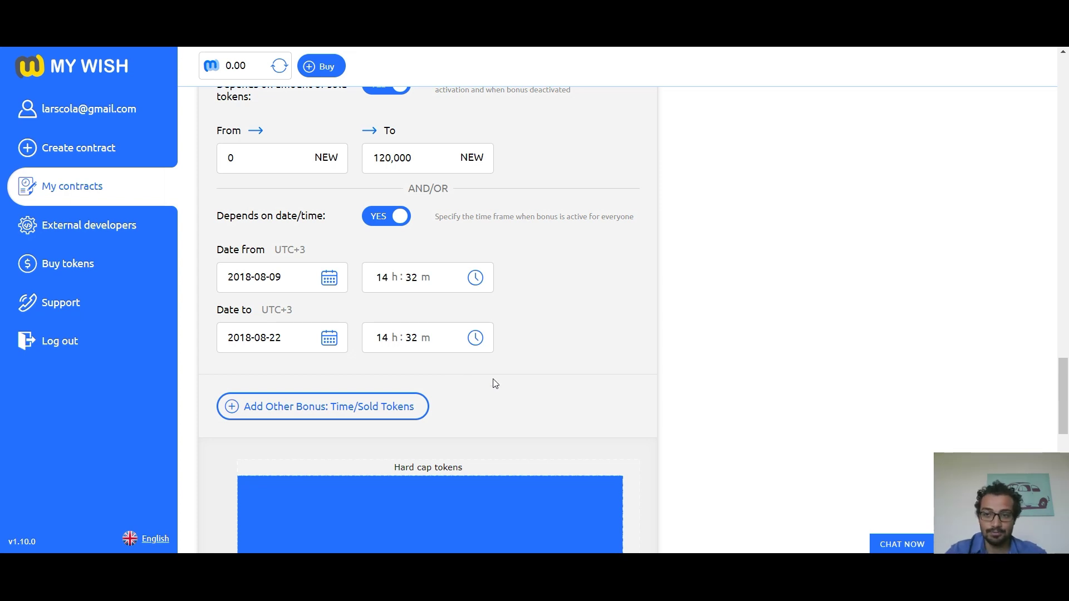
scroll(492, 385, "down", 10)
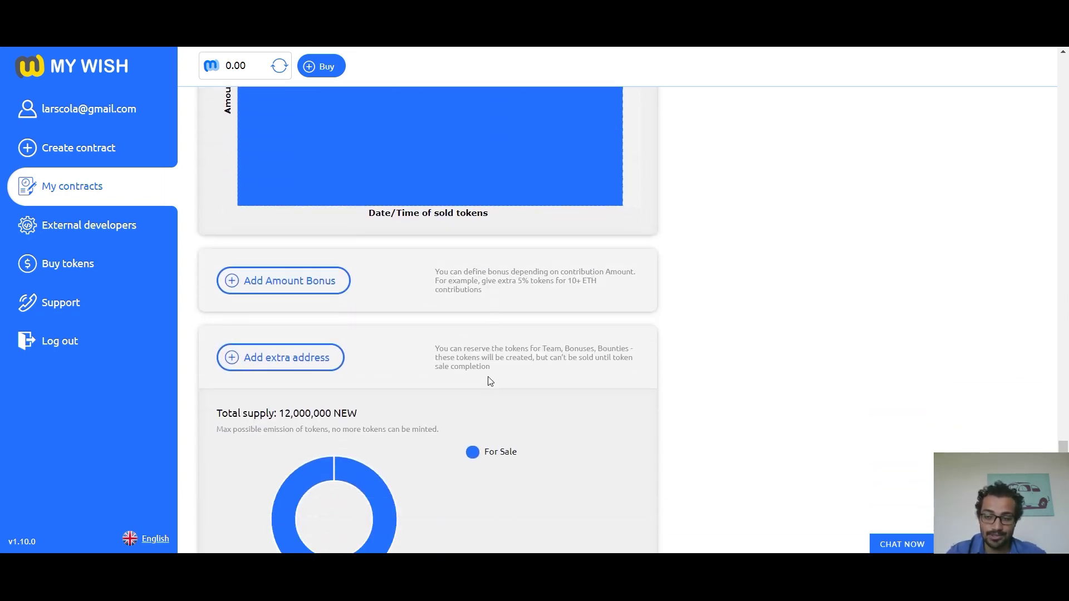
Step: Add a 20% amount bonus with a 10 ETH minimum, then add a reserved-token address entry
left_click(321, 283)
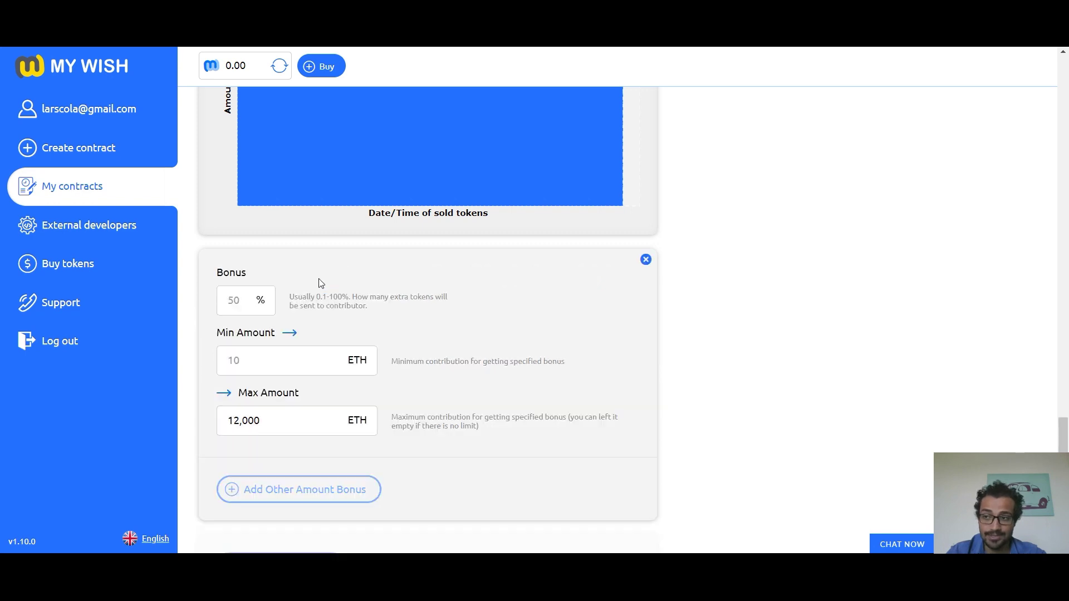
left_click(244, 303)
type("20")
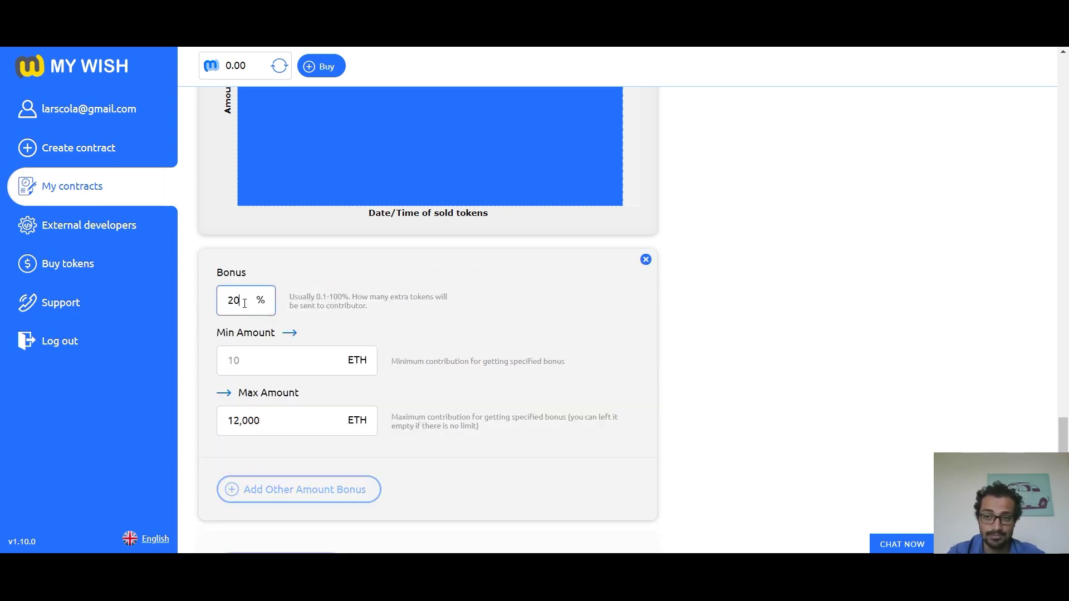
left_click(252, 353)
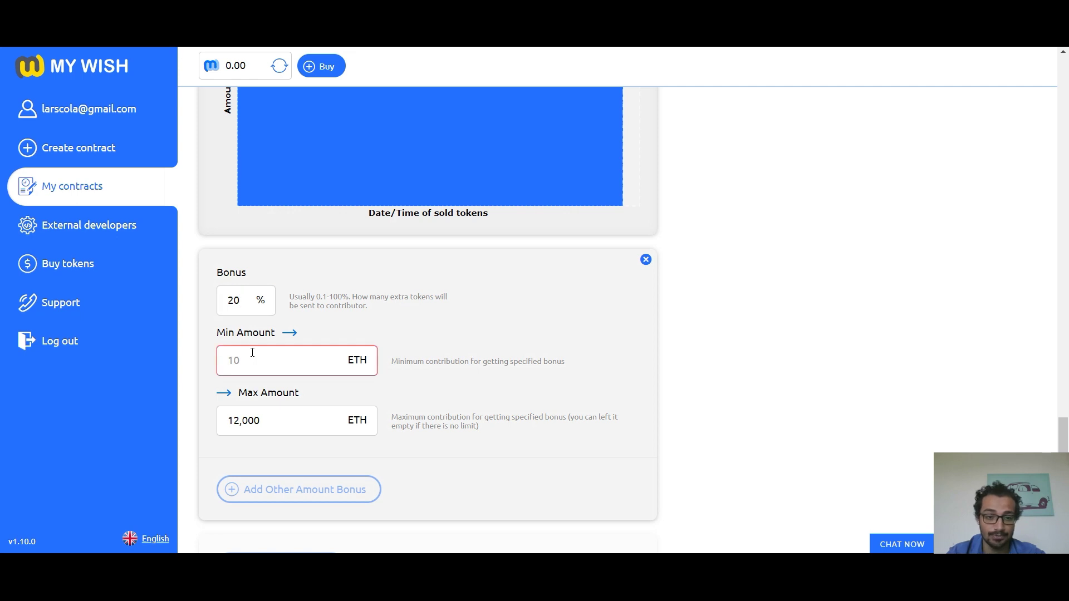
type("10")
left_click(342, 395)
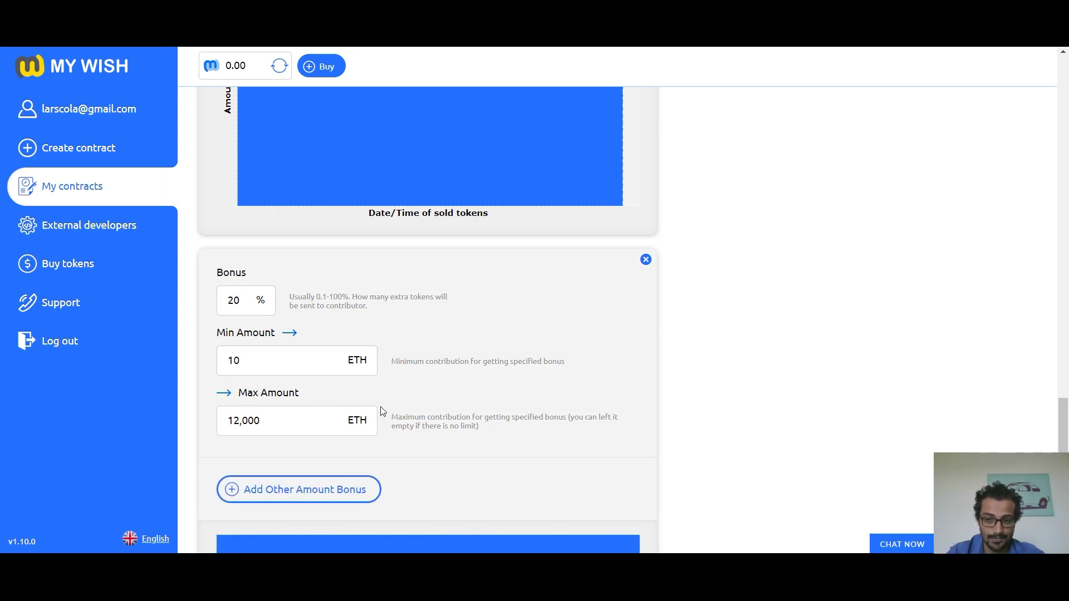
scroll(455, 360, "down", 10)
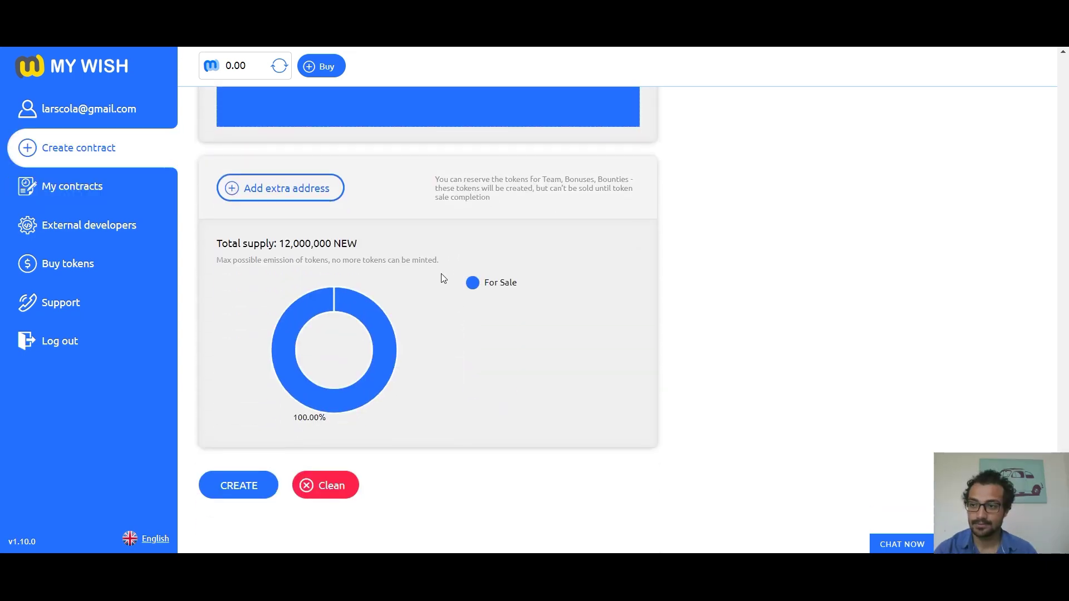
left_click(273, 192)
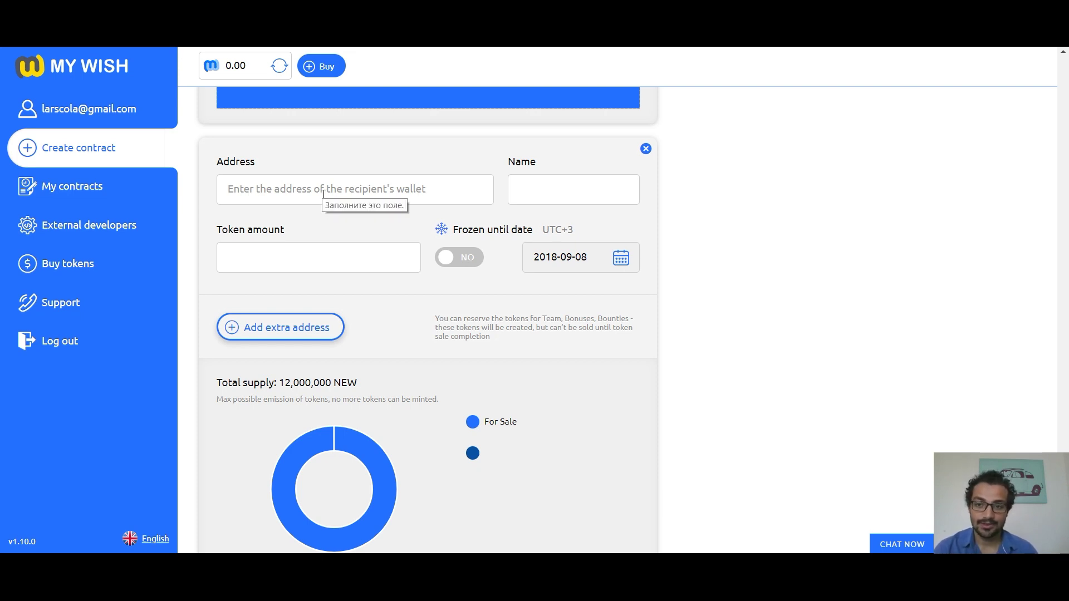
Step: Reserve 1,000,000 tokens for the saved wallet address under the name TEAM
left_click(324, 193)
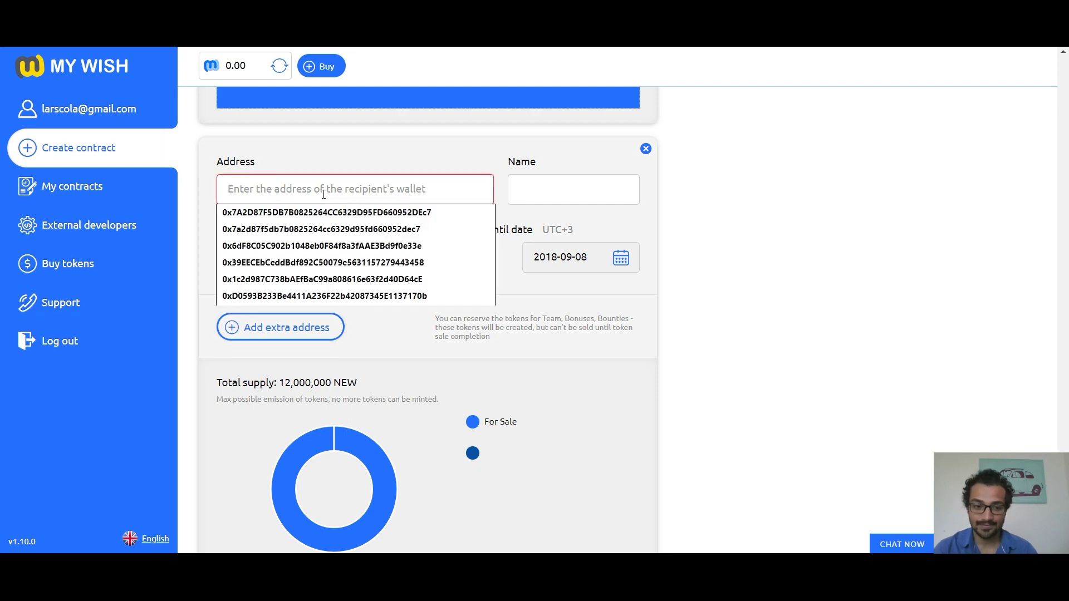
left_click(328, 212)
key("Tab")
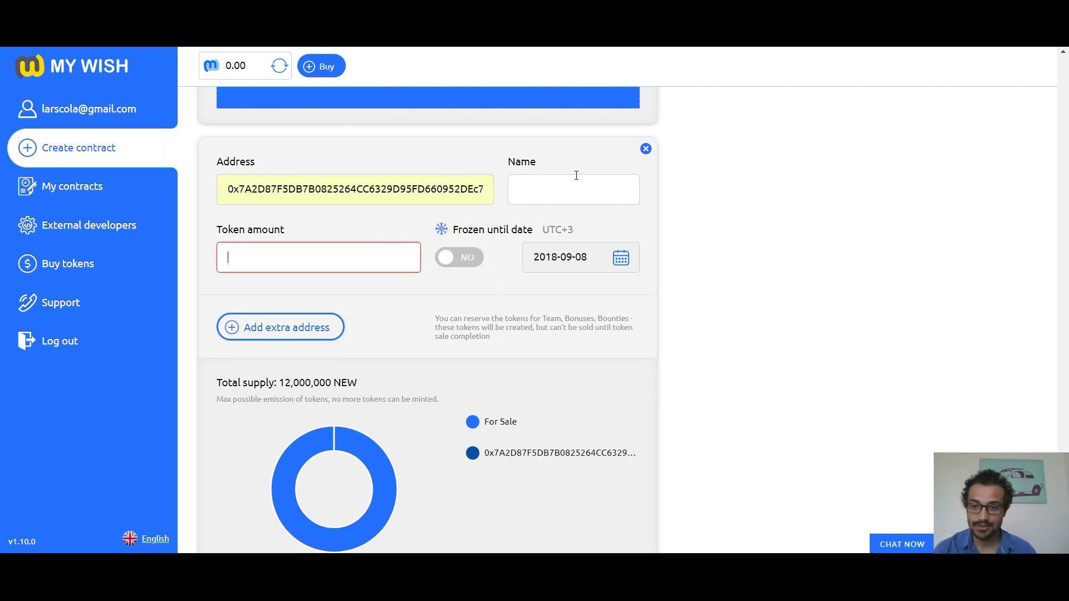
left_click(576, 183)
type("TEAM")
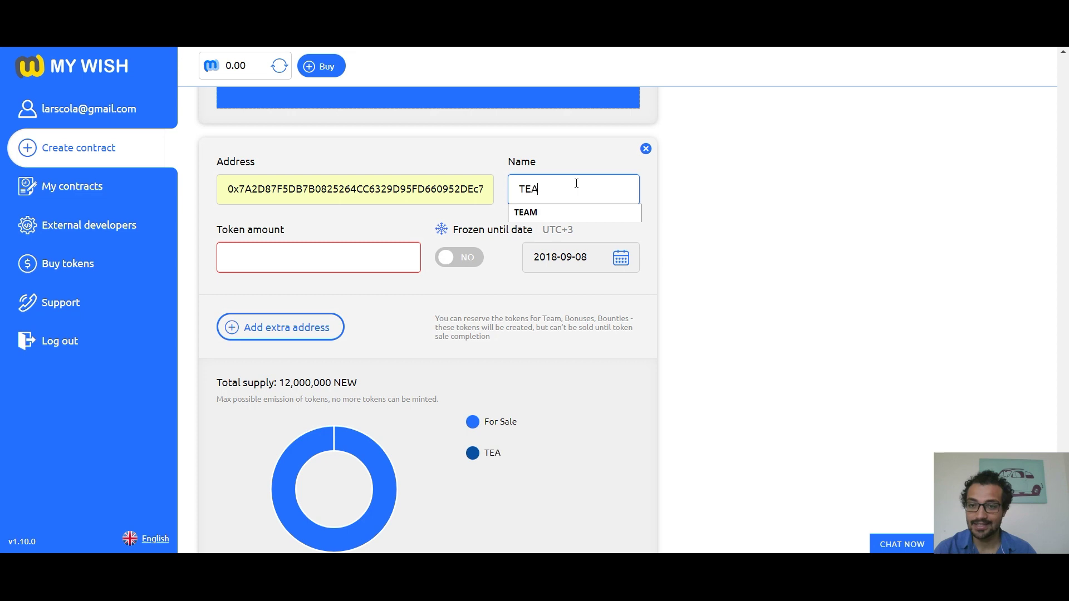
left_click(341, 264)
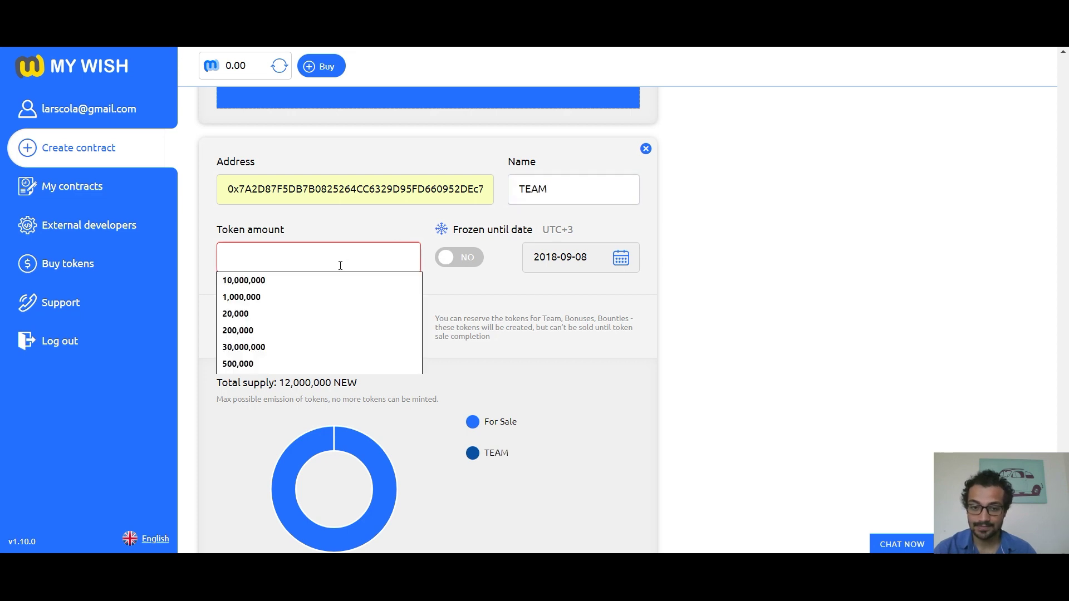
left_click(268, 298)
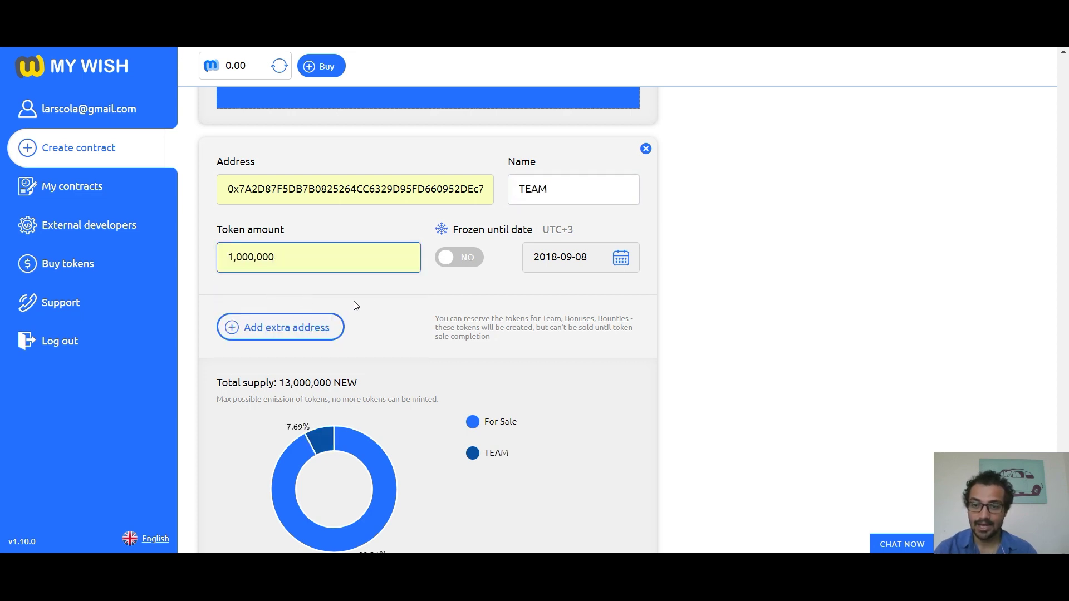
left_click(372, 304)
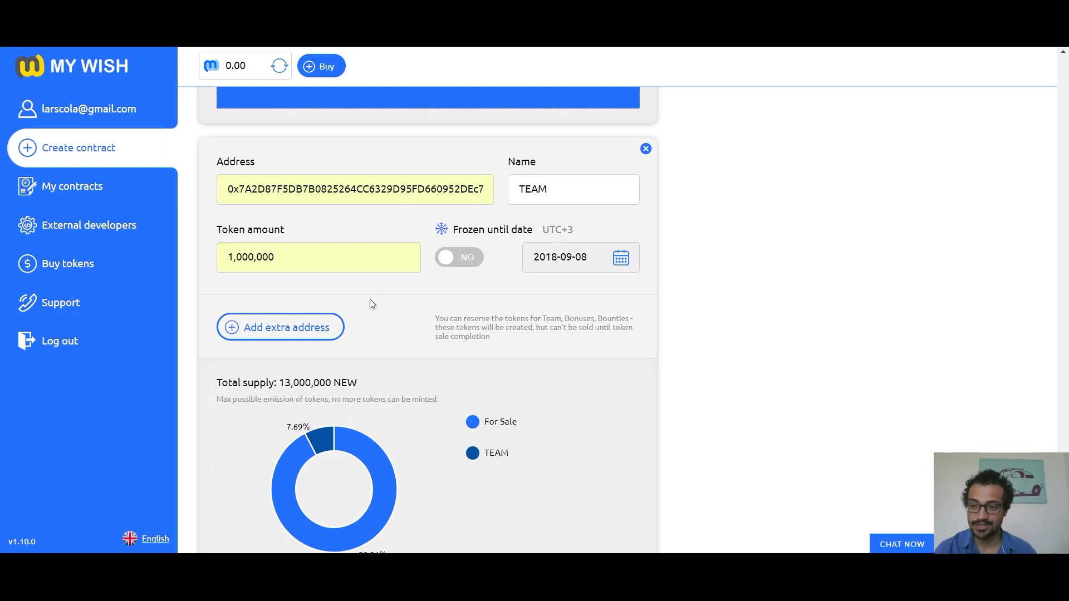
Step: Freeze the TEAM tokens until 2018-11-14
left_click(466, 261)
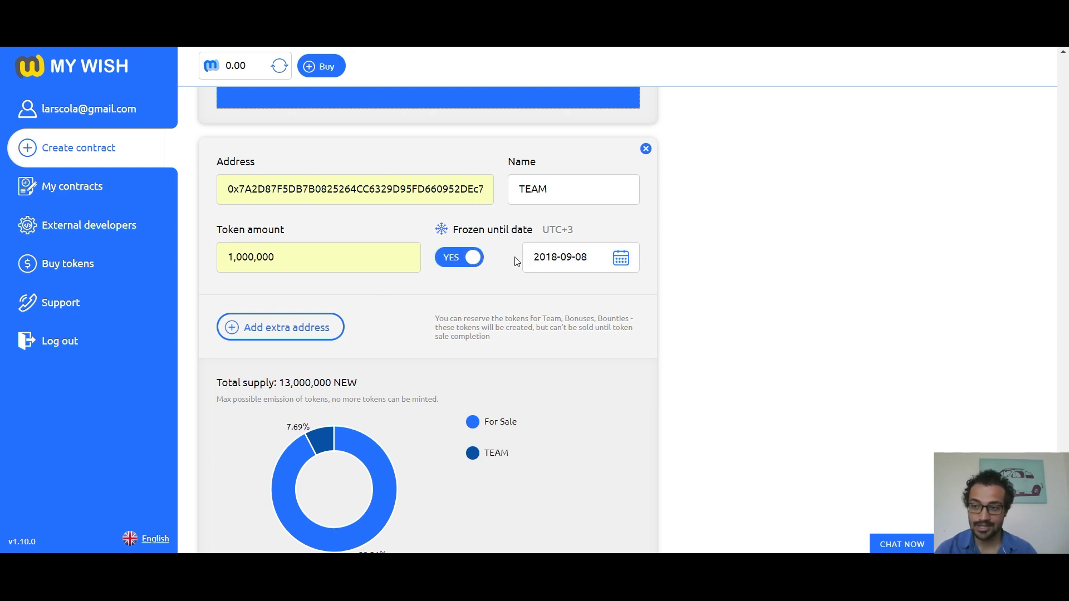
left_click(628, 257)
left_click(553, 397)
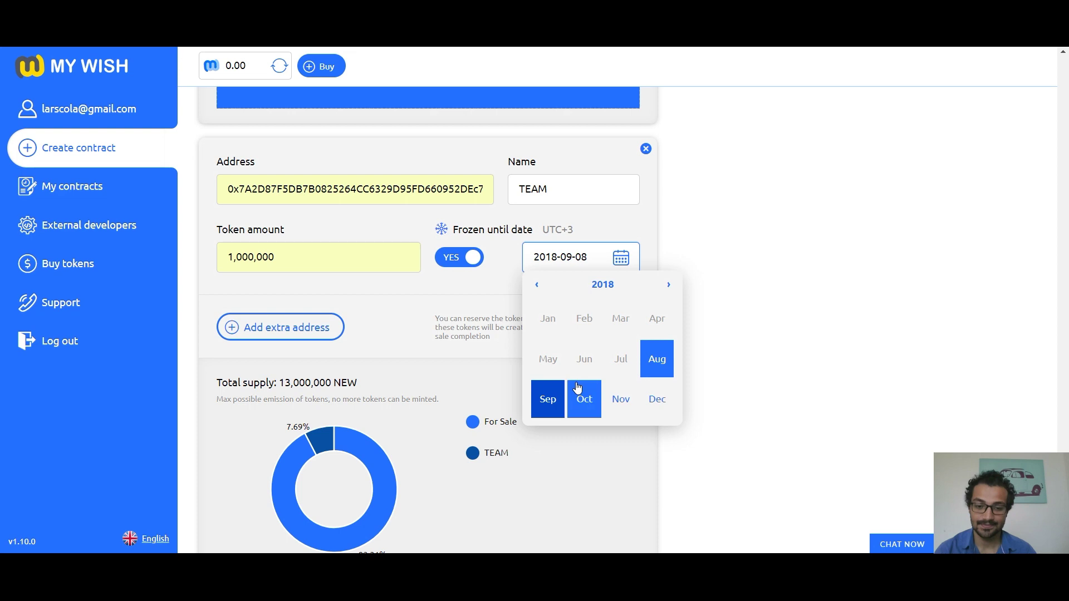
left_click(620, 399)
left_click(619, 369)
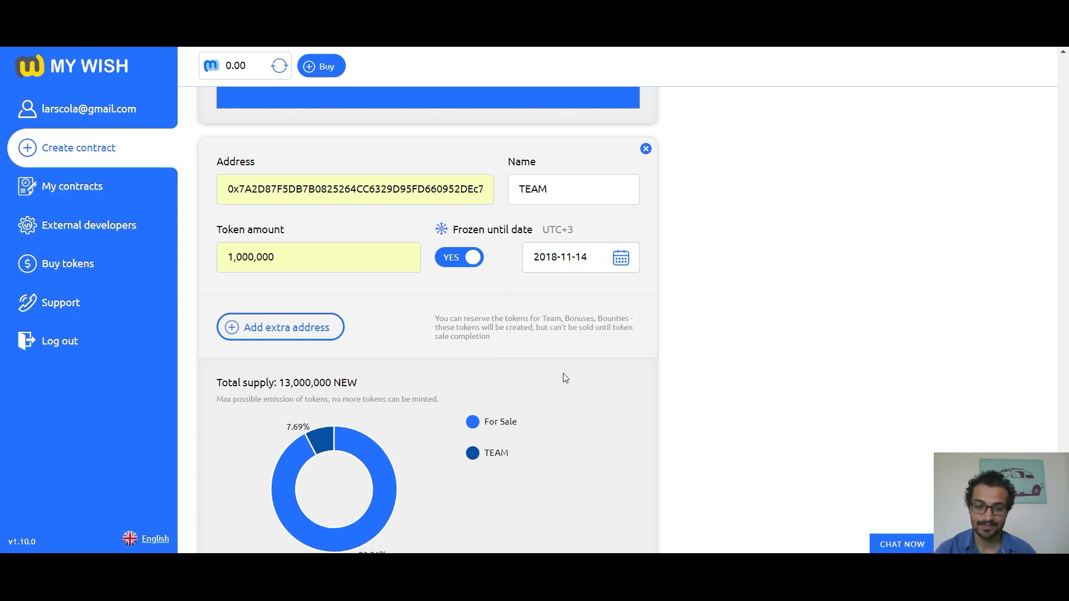
scroll(387, 248, "down", 3)
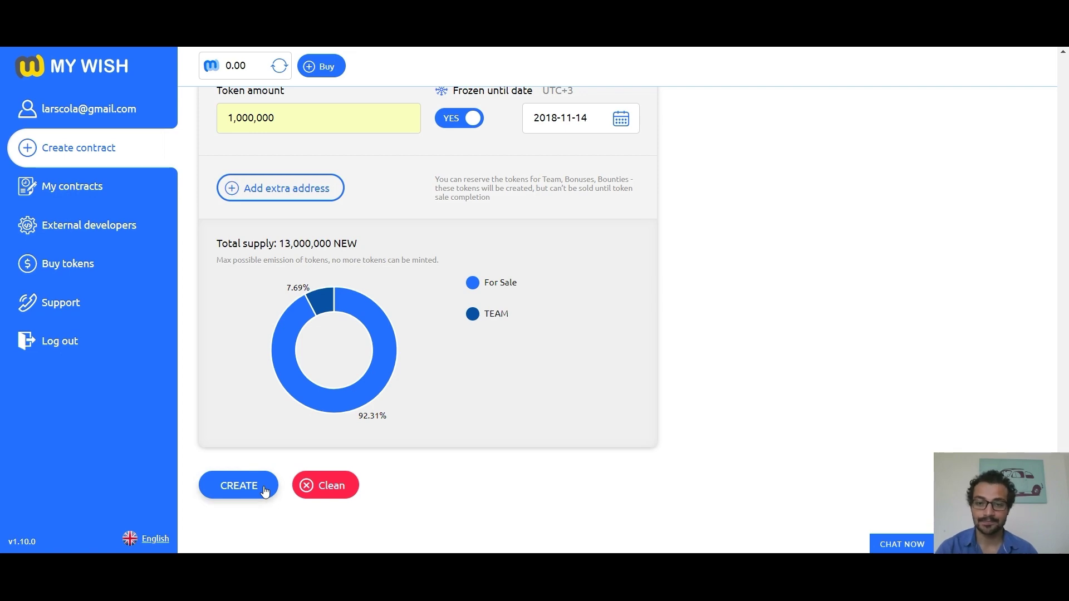
Step: Create the crowdsale contract and open the GREATPROJECTEVER contract's details
left_click(265, 489)
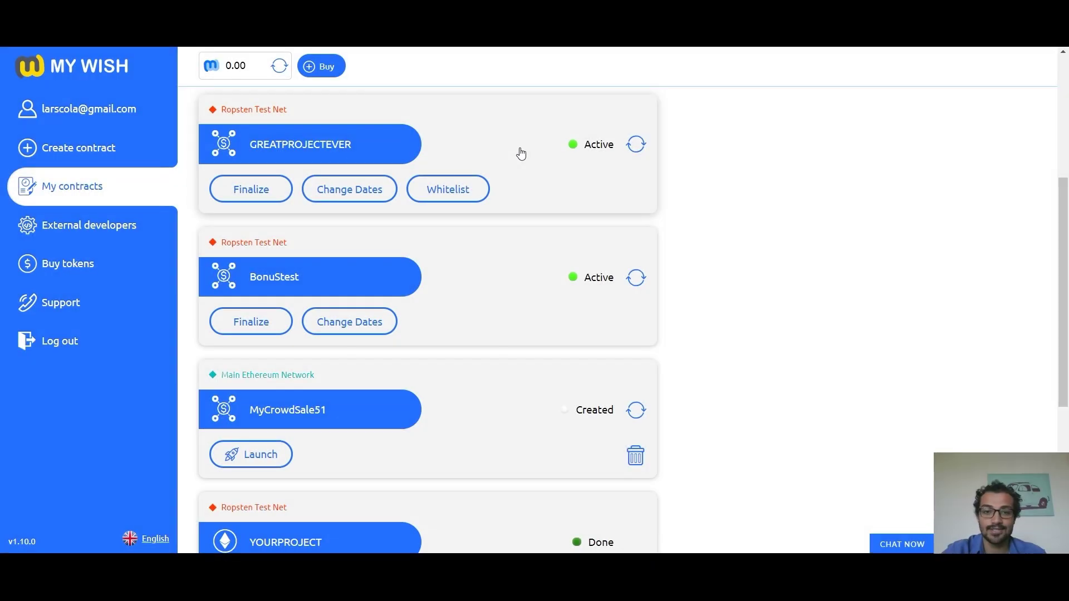
left_click(563, 152)
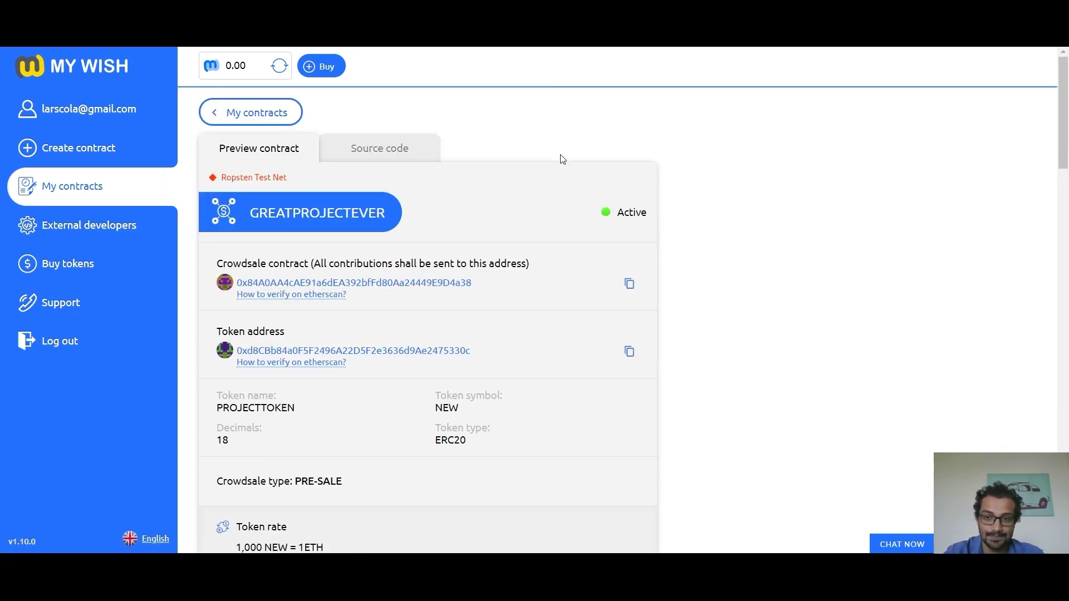
scroll(553, 178, "down", 2)
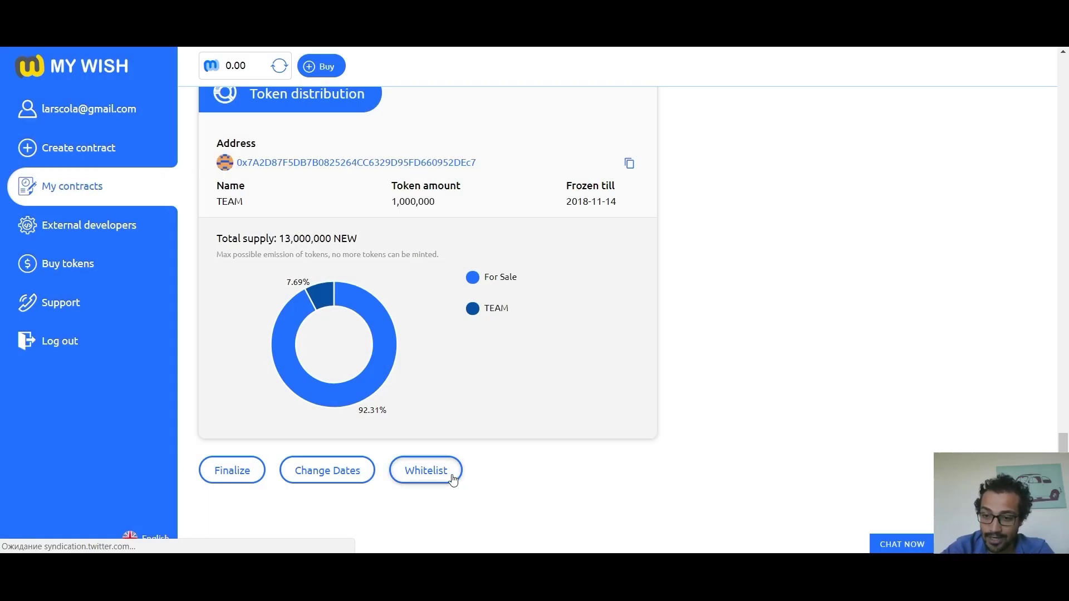
Step: Load the Whitelist CSV and add its two addresses to the GREATPROJECTEVER whitelist
left_click(426, 471)
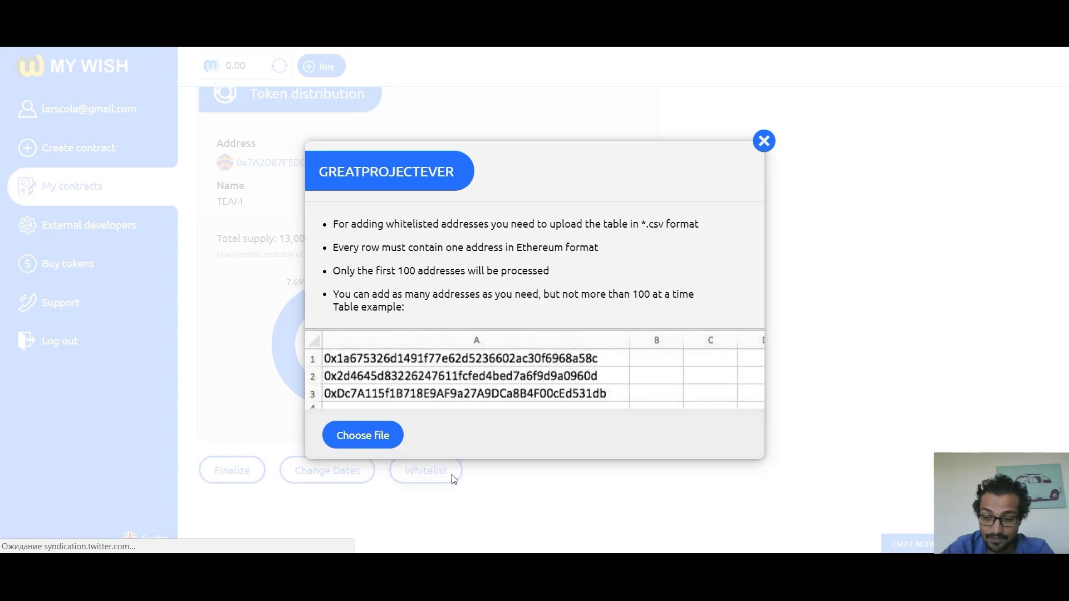
left_click(383, 440)
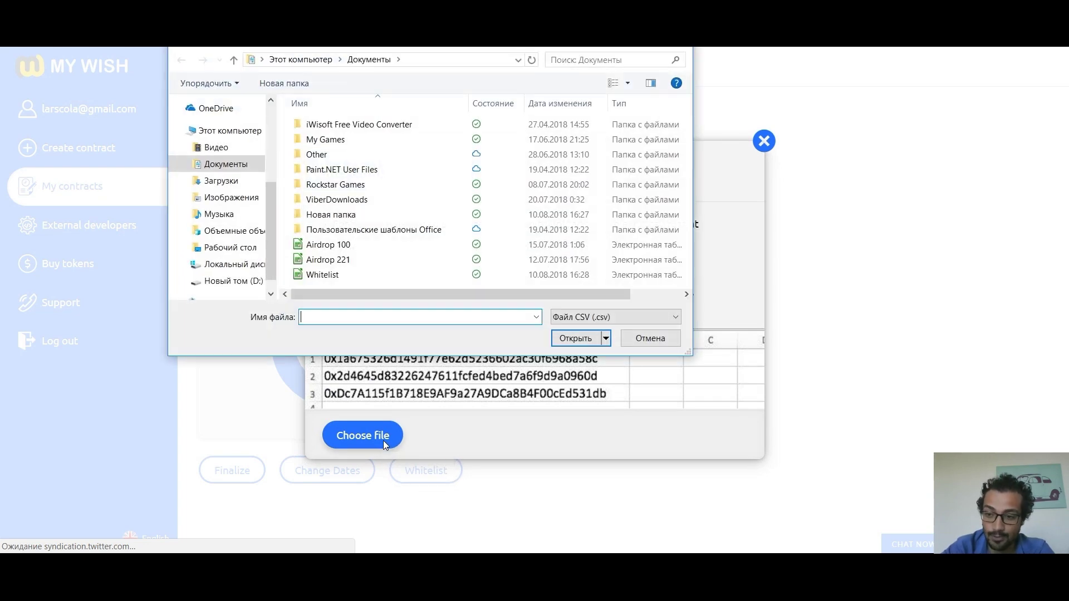
double_click(330, 273)
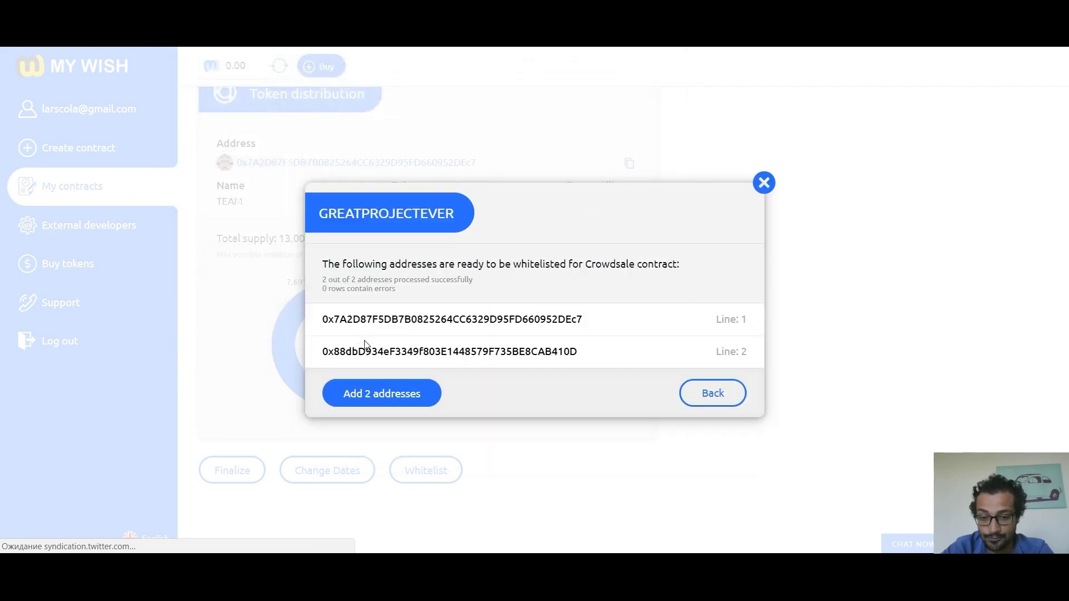
left_click(381, 387)
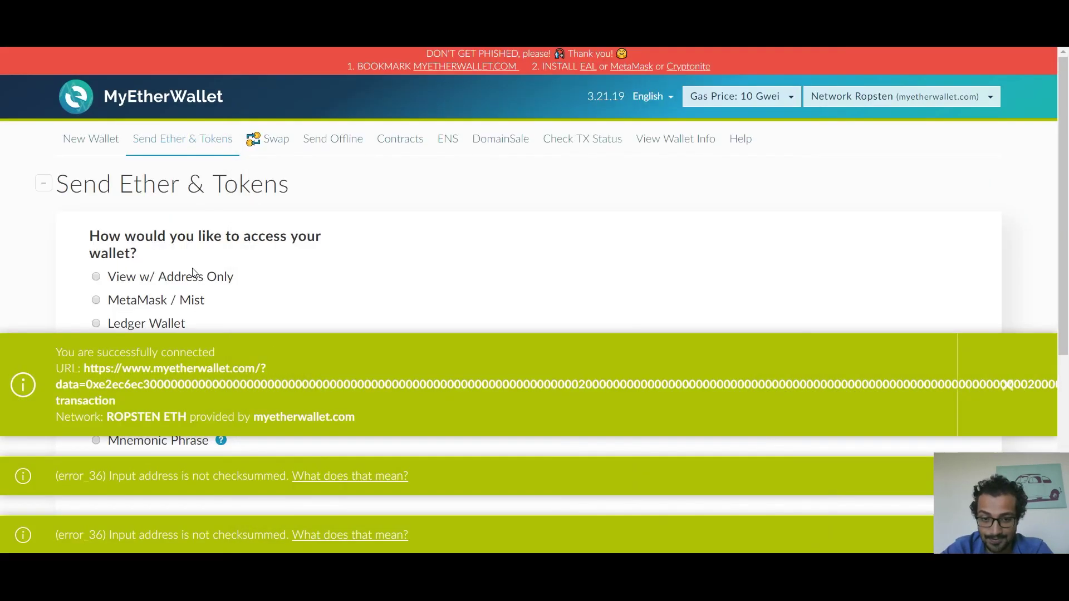
Step: Connect MetaMask in MyEtherWallet, then generate and send the 0 ETH whitelist transaction
left_click(189, 300)
scroll(403, 223, "down", 5)
left_click(475, 84)
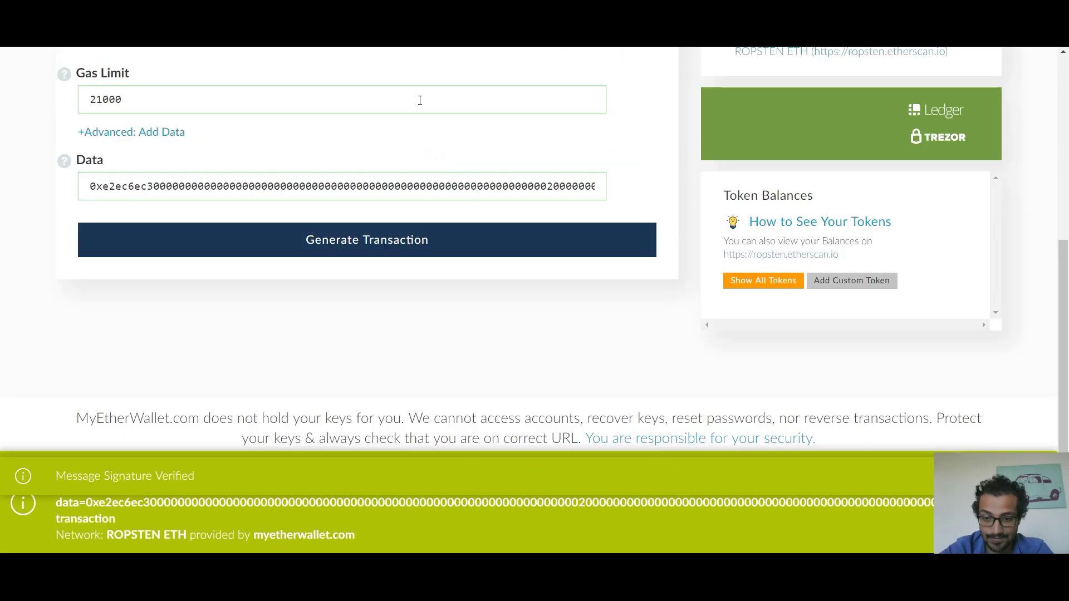
scroll(382, 245, "up", 3)
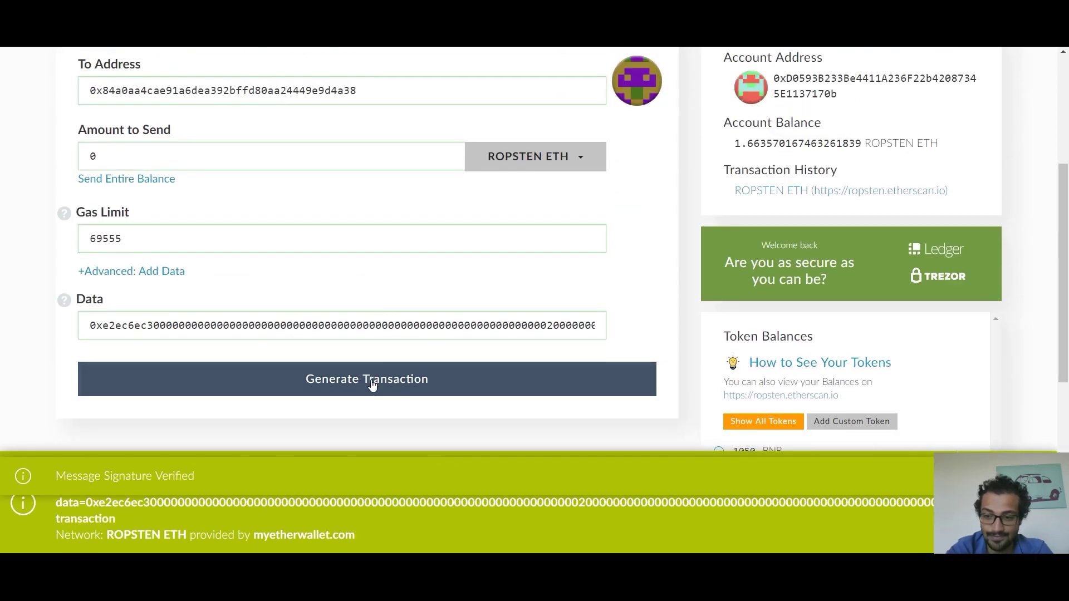
left_click(372, 385)
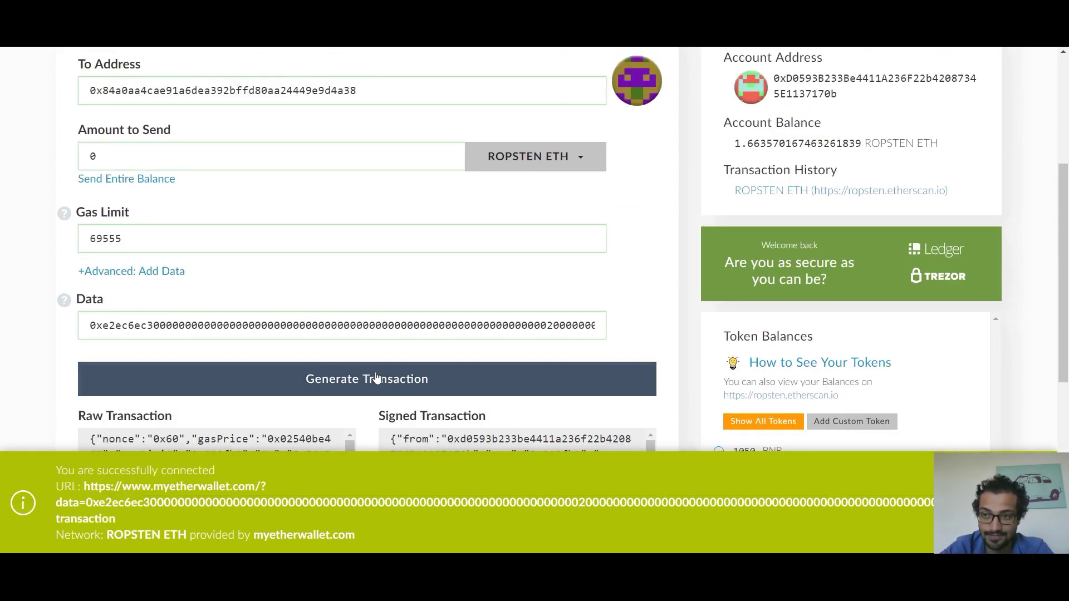
scroll(377, 375, "down", 3)
left_click(384, 324)
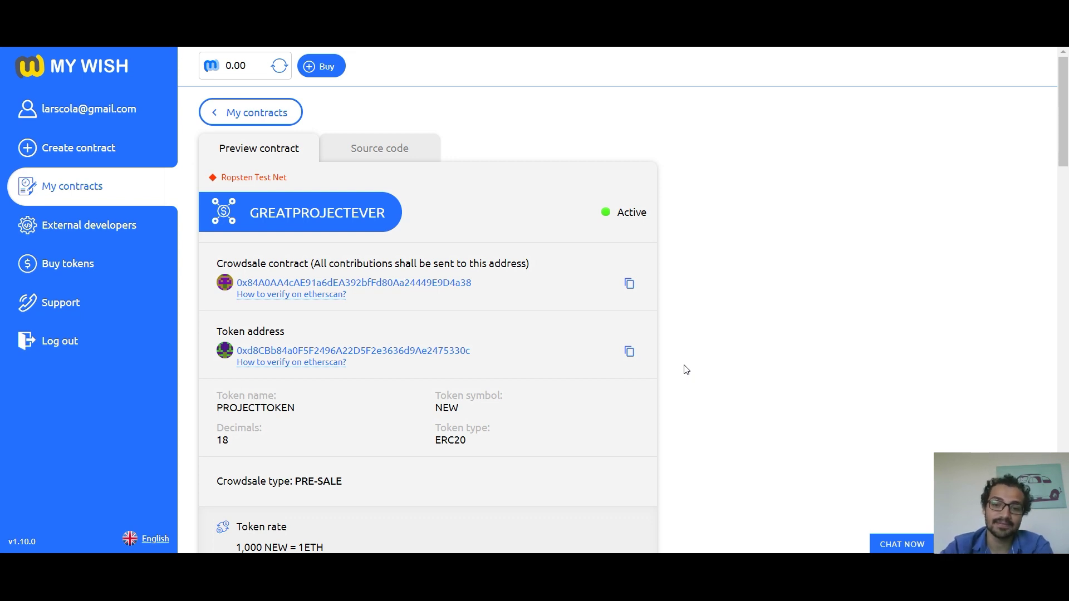
Step: Connect MetaMask and fill in a 1 ETH payment to the copied crowdsale contract address
left_click(629, 286)
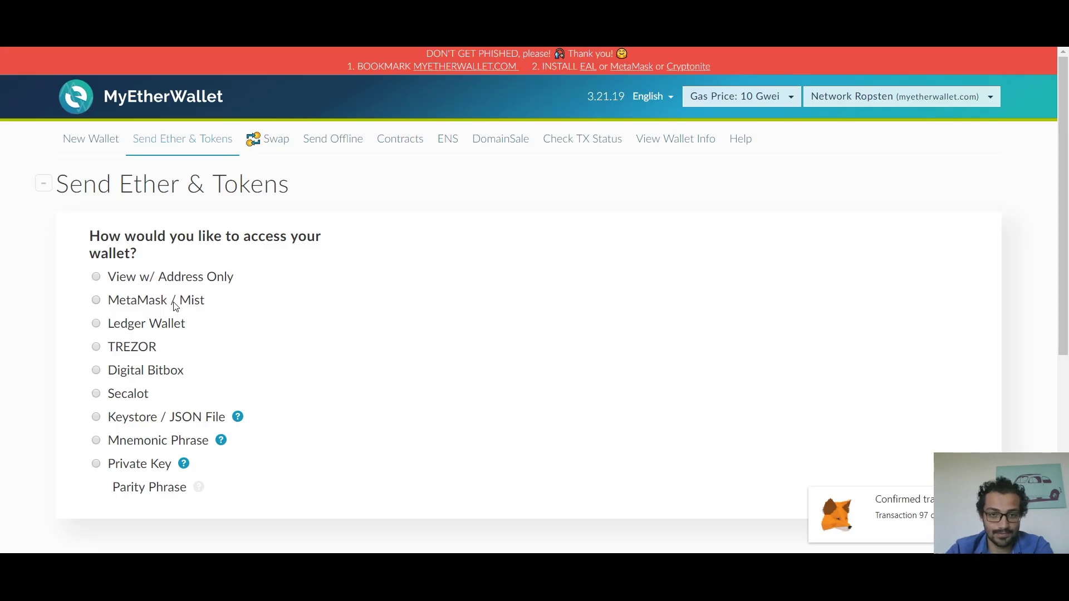
left_click(175, 306)
left_click(489, 410)
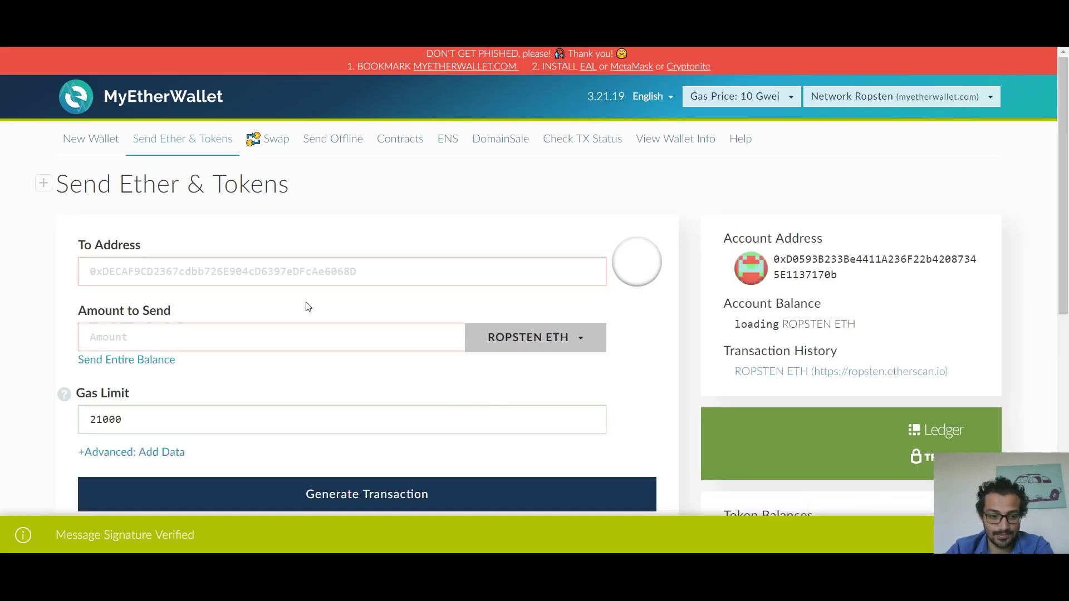
left_click(288, 273)
key("ctrl+v")
left_click(277, 334)
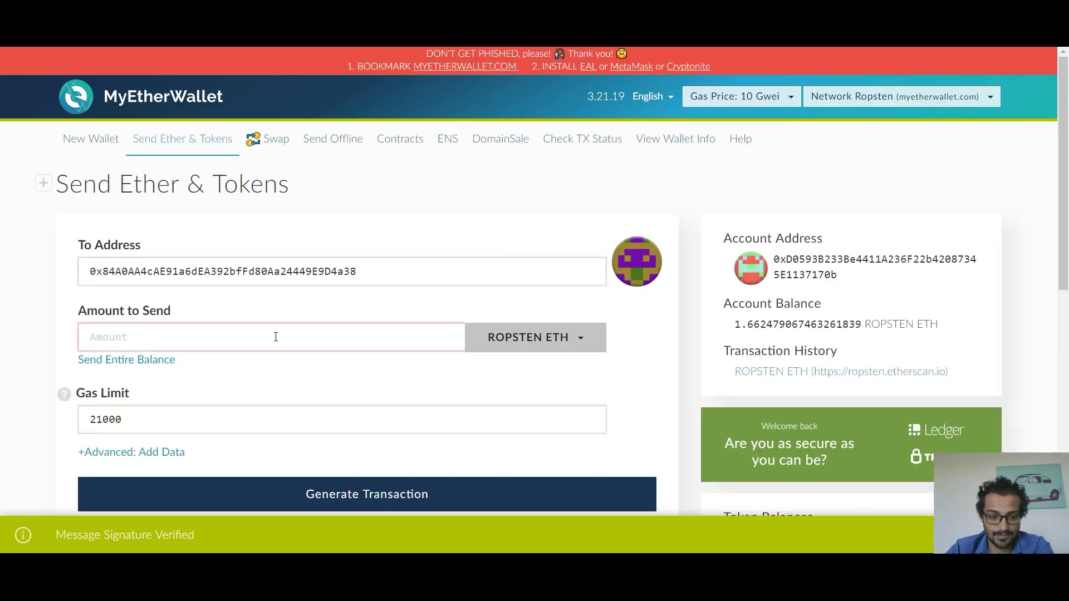
type("1")
Step: Generate, send and confirm the 1 ETH transaction, then verify it on Etherscan
scroll(288, 379, "down", 1)
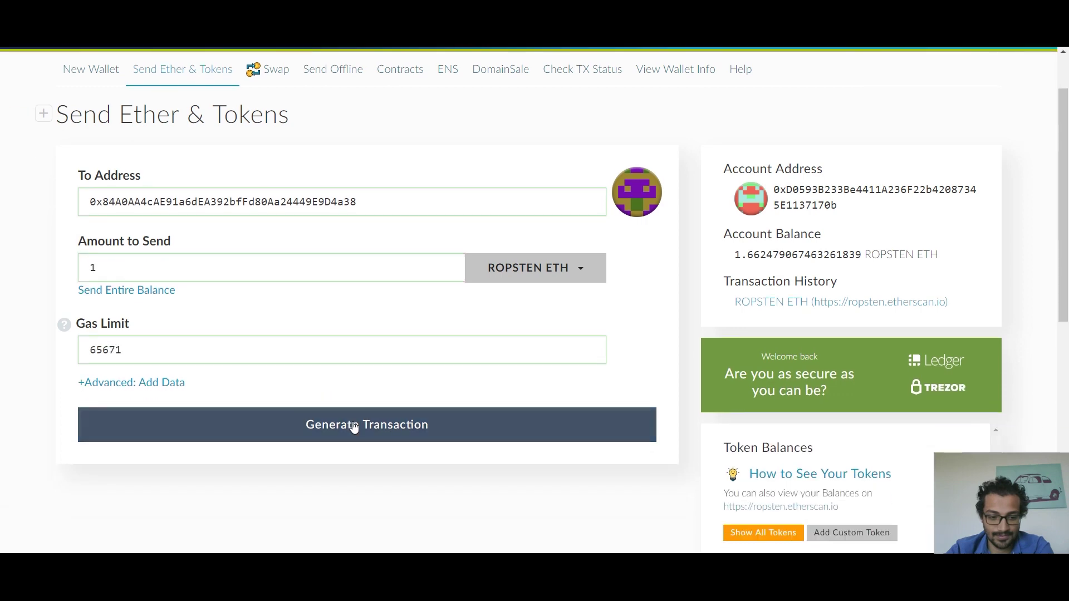
left_click(354, 426)
scroll(386, 416, "down", 2)
left_click(391, 440)
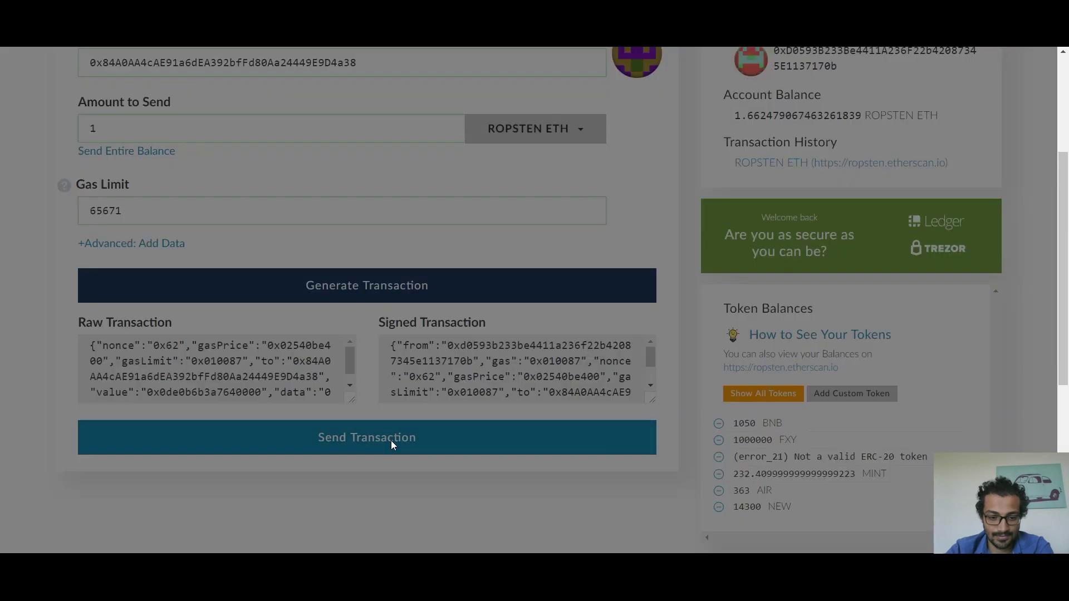
scroll(407, 397, "down", 2)
left_click(575, 485)
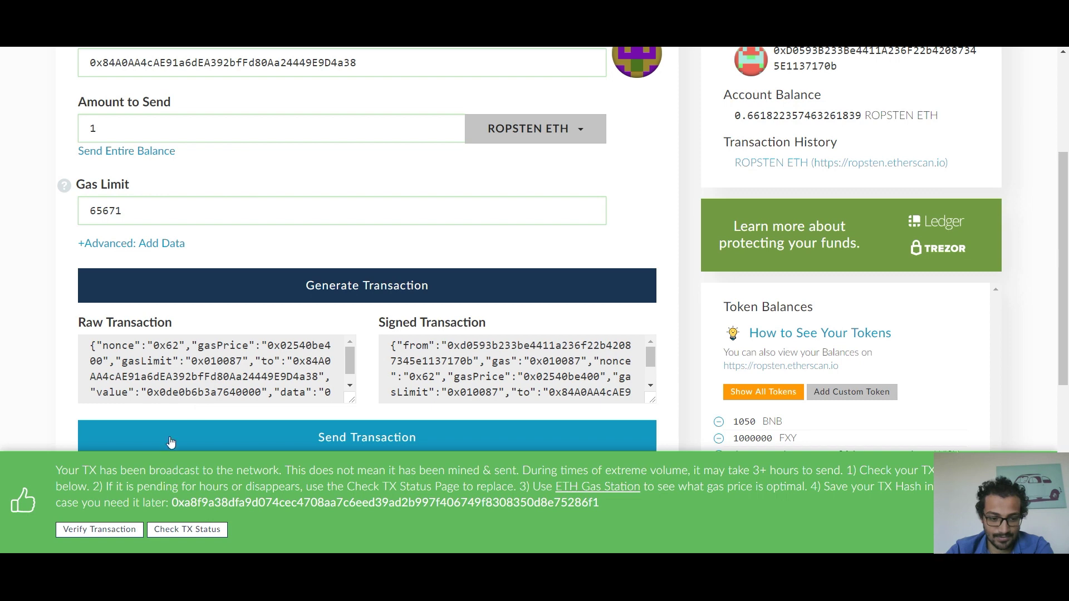
left_click(118, 529)
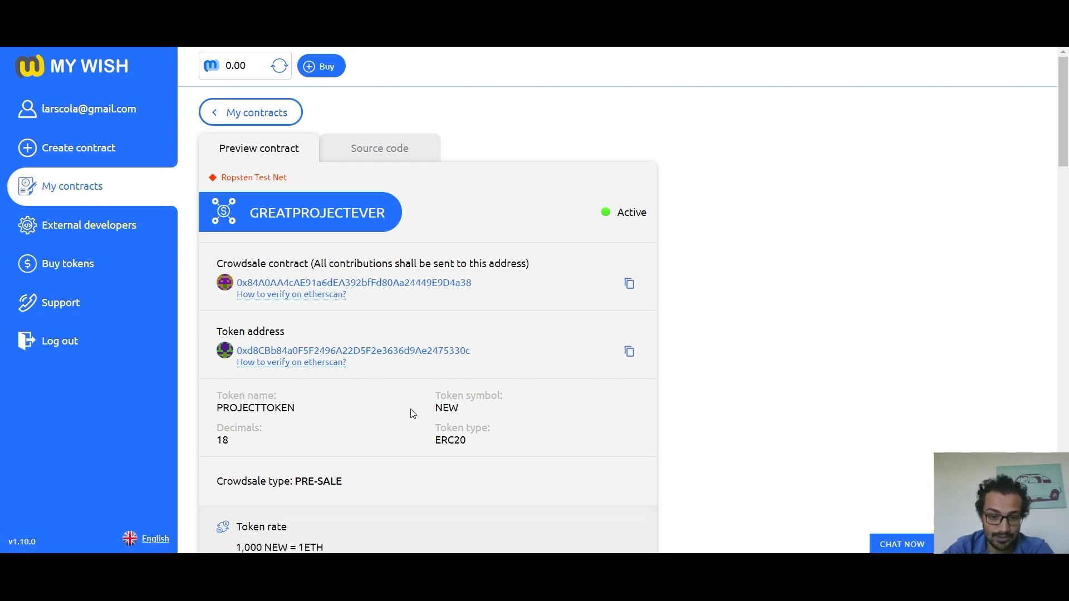
Step: Add the NEW custom token using the copied token address and 18 decimals
left_click(629, 352)
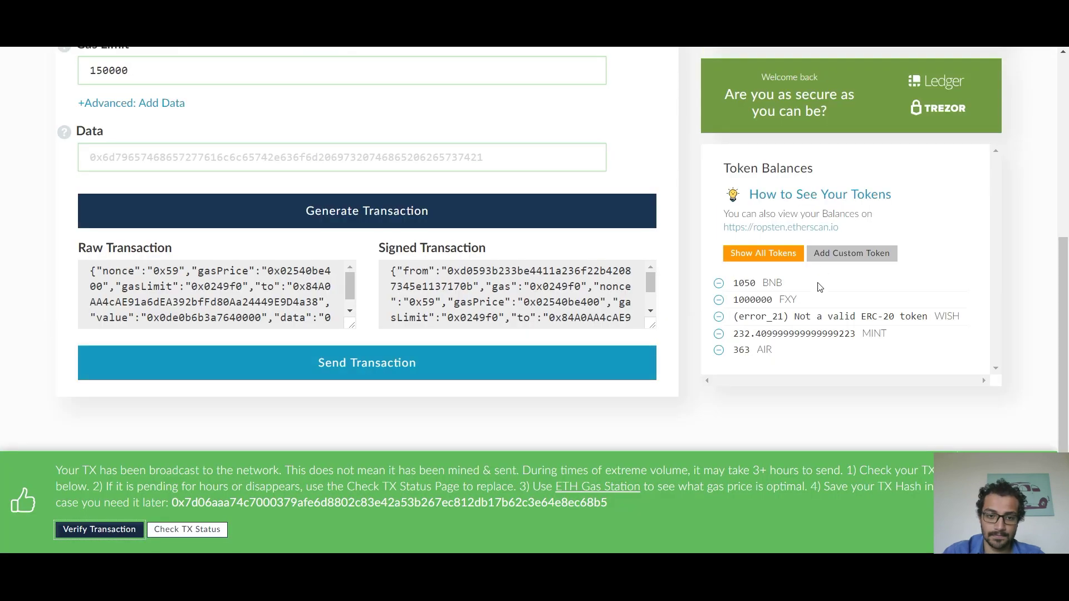
scroll(798, 266, "up", 2)
left_click(835, 254)
key("ctrl+v")
double_click(807, 298)
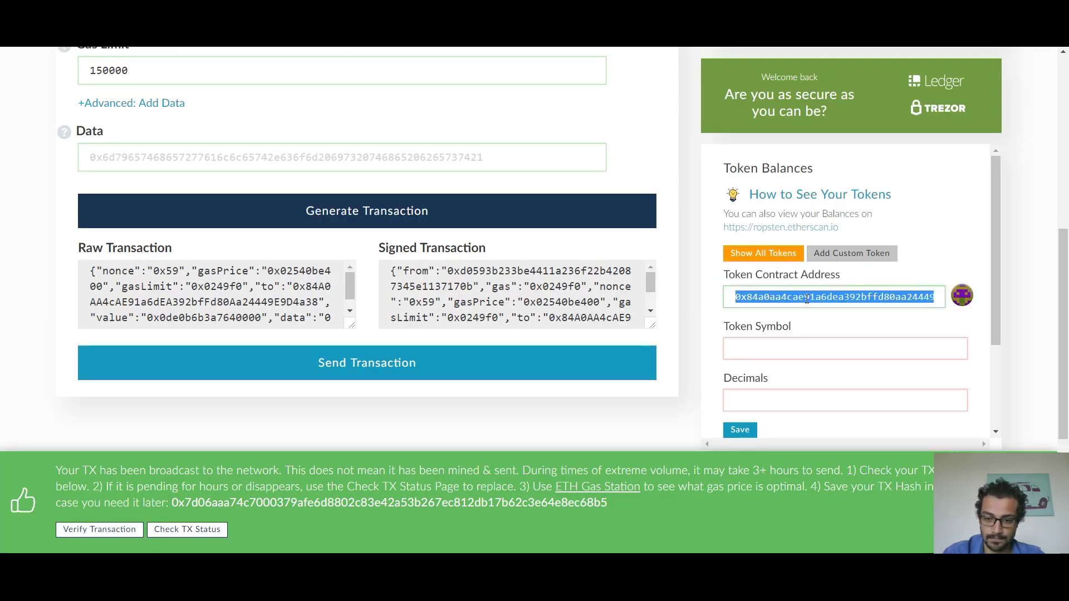
key("ctrl+v")
left_click(808, 349)
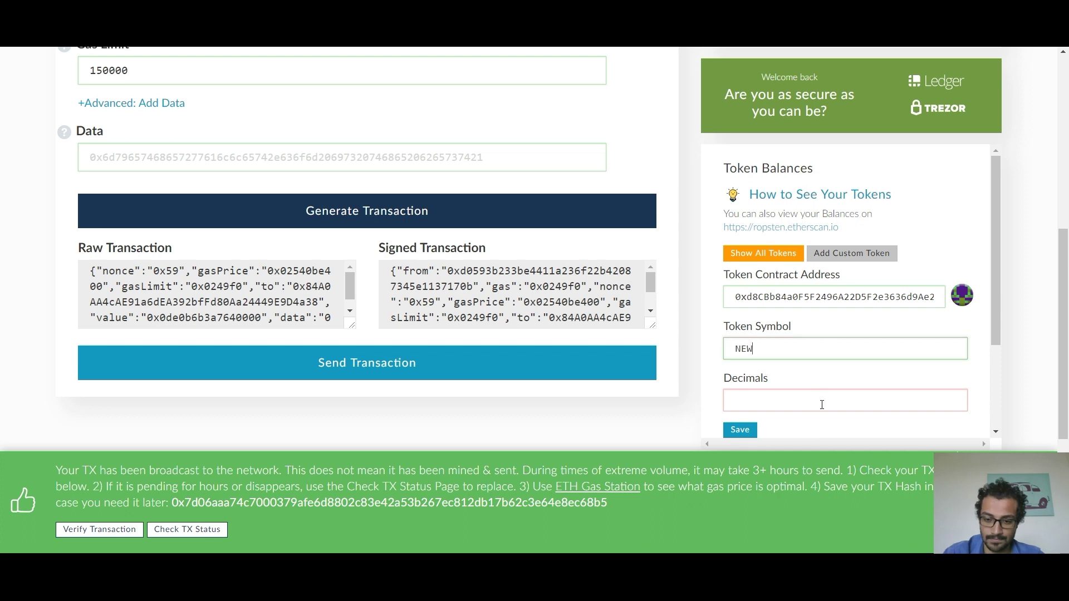
left_click(822, 405)
type("18")
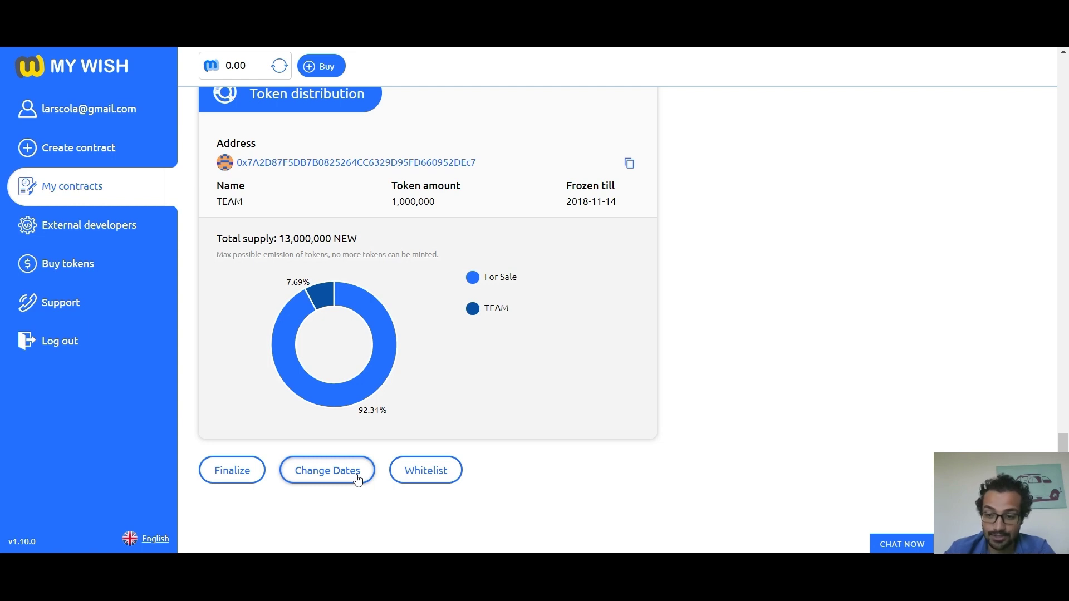
left_click(358, 480)
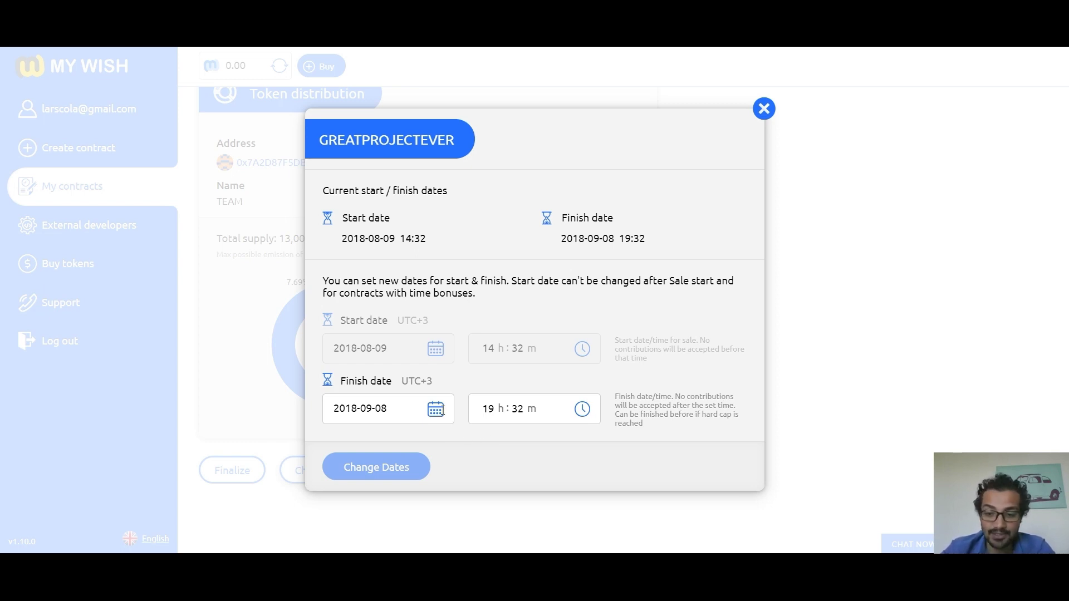
left_click(491, 412)
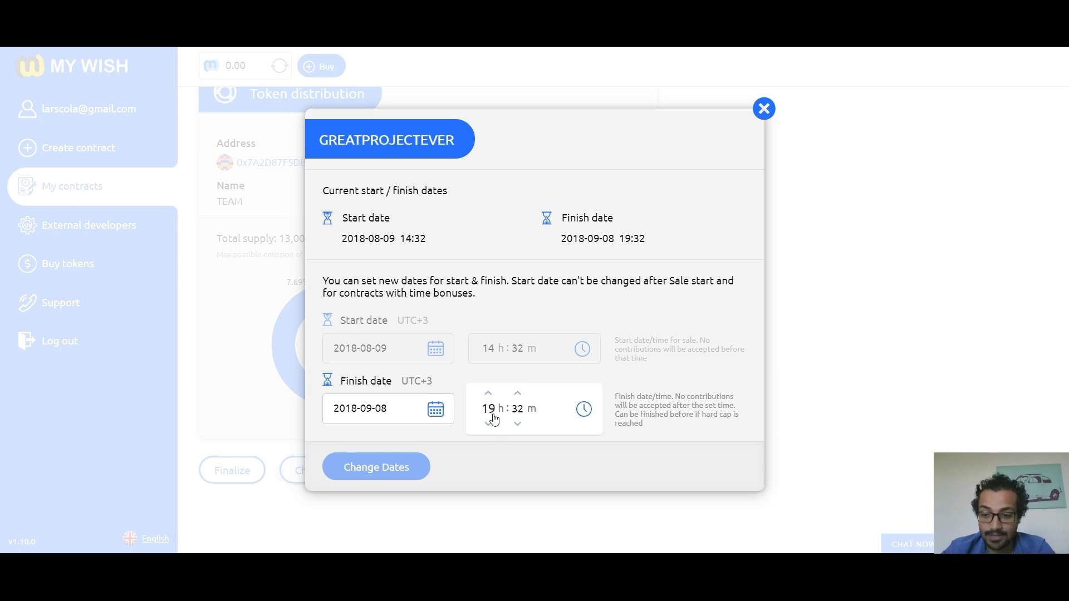
left_click(489, 425)
left_click(490, 424)
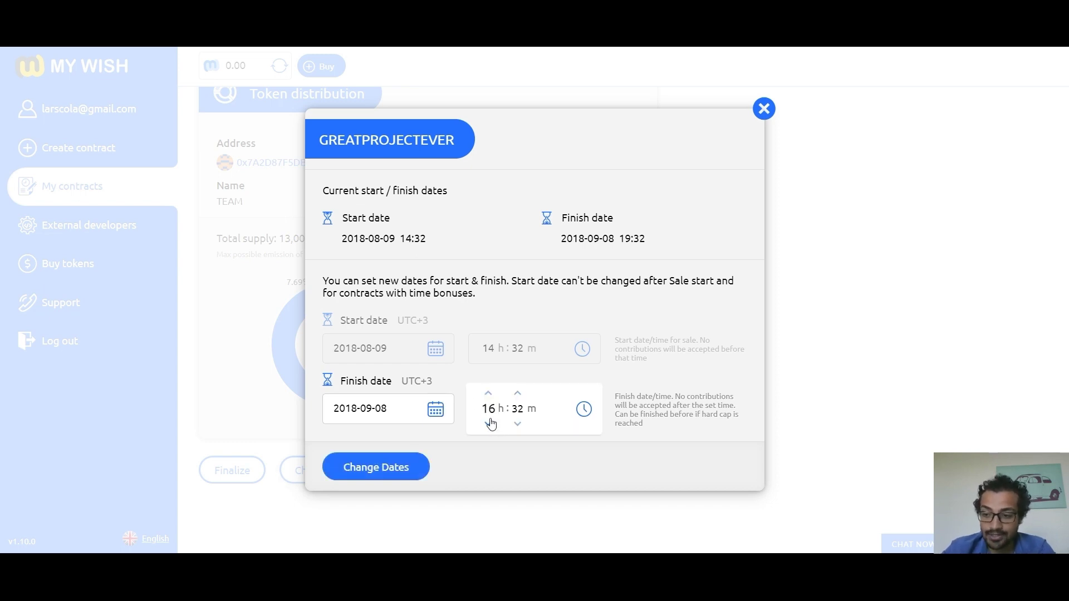
left_click(486, 397)
left_click(486, 397)
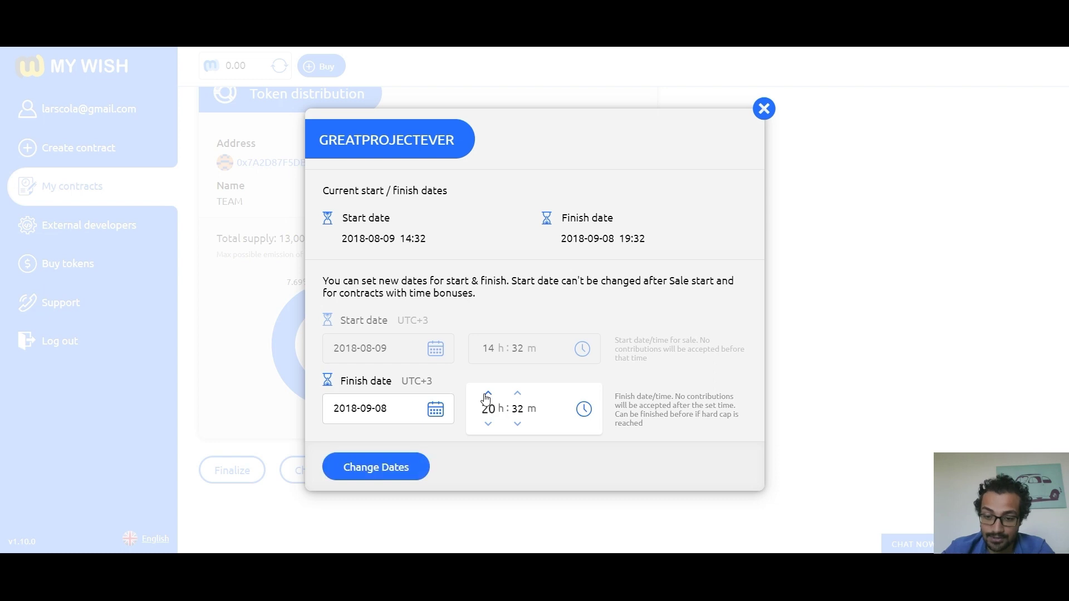
left_click(504, 458)
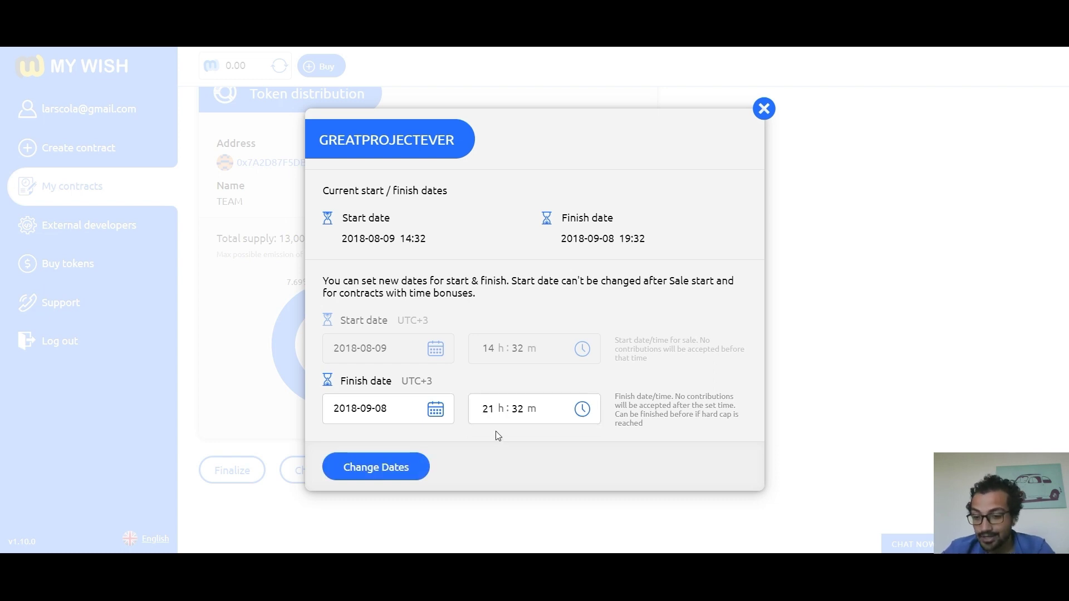
left_click(423, 469)
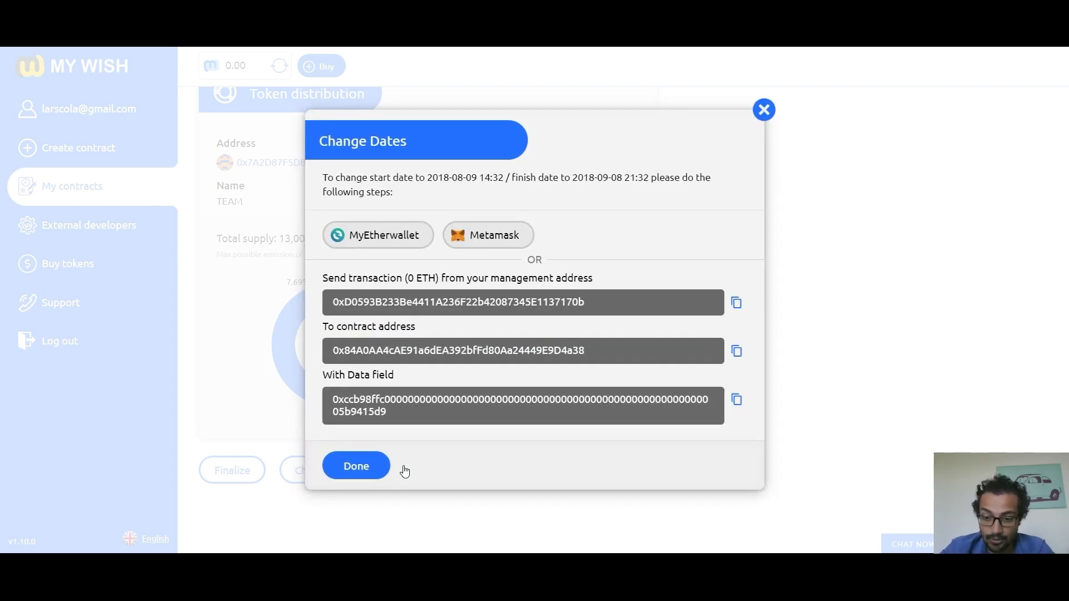
left_click(377, 240)
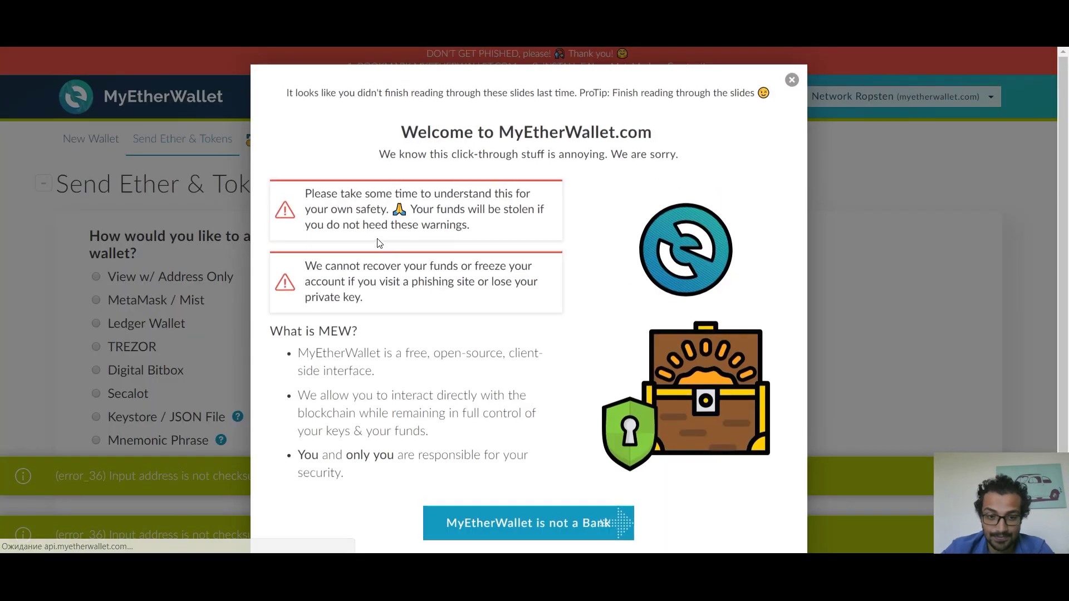
Step: Send the setEndTime date-change transaction via MetaMask and confirm its success on Etherscan
left_click(58, 276)
left_click(126, 303)
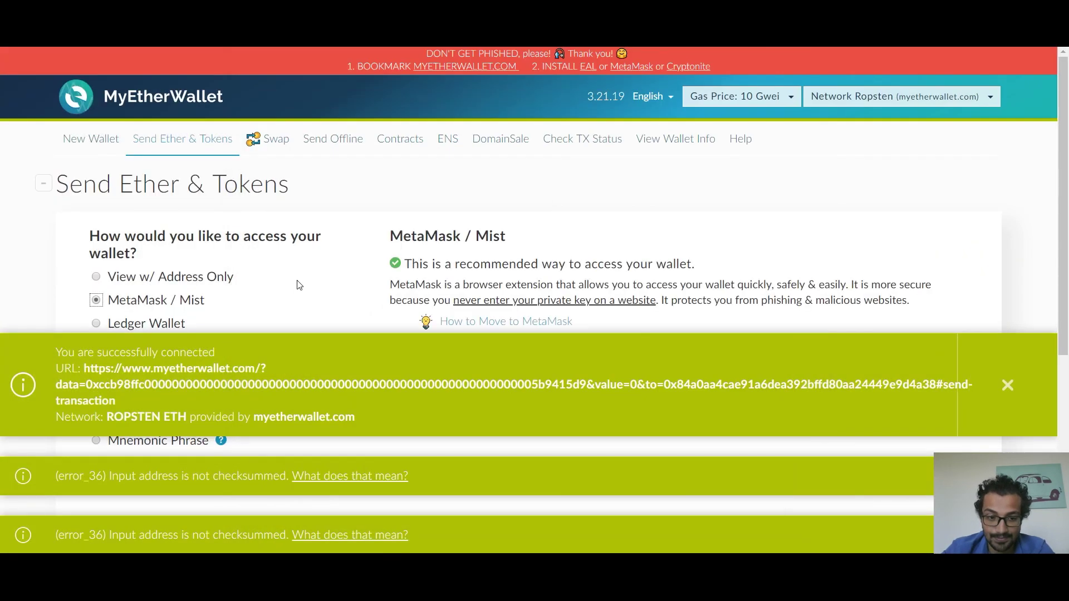
scroll(334, 278, "down", 3)
left_click(433, 271)
scroll(406, 287, "down", 3)
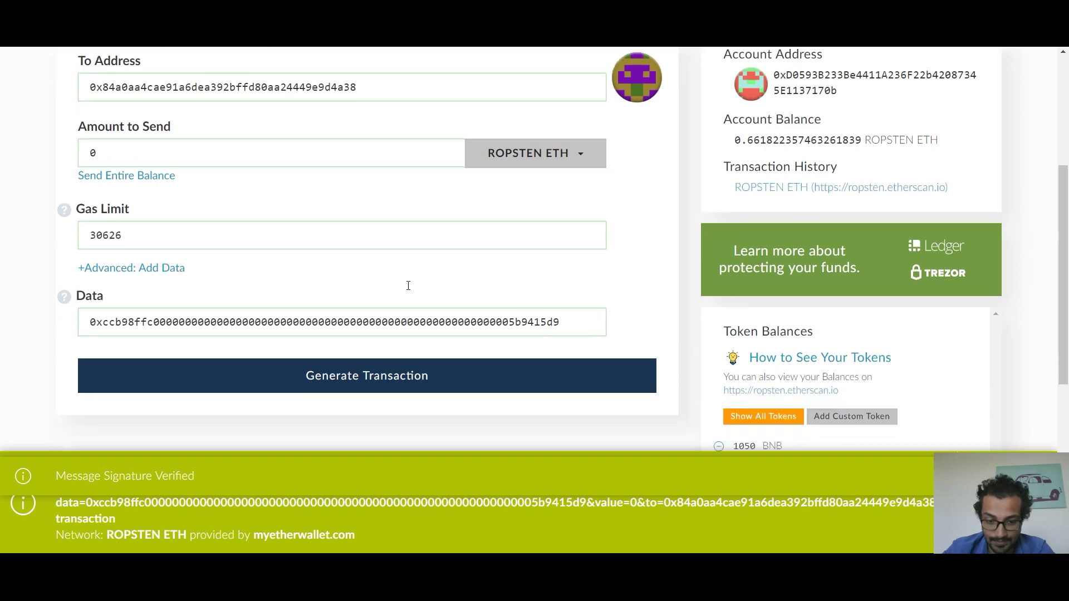
left_click(392, 294)
scroll(384, 298, "down", 3)
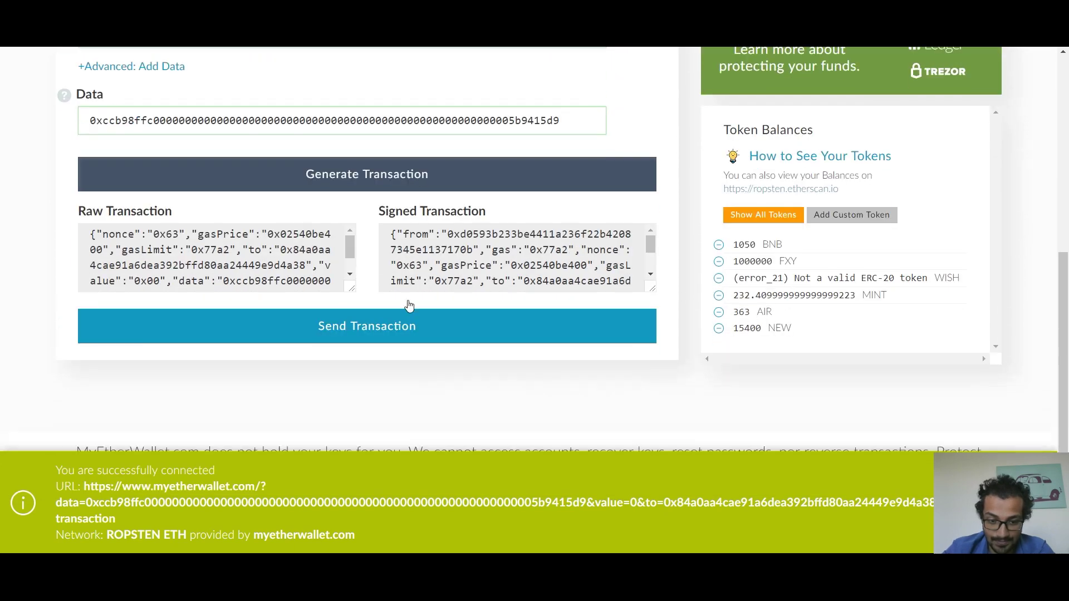
left_click(376, 303)
key("Return")
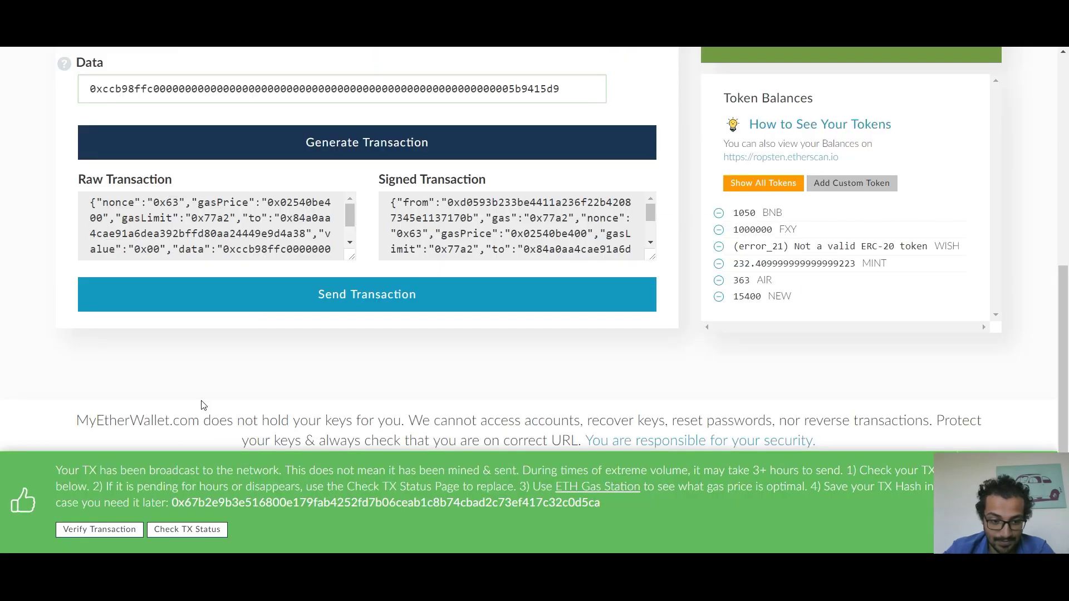
left_click(121, 531)
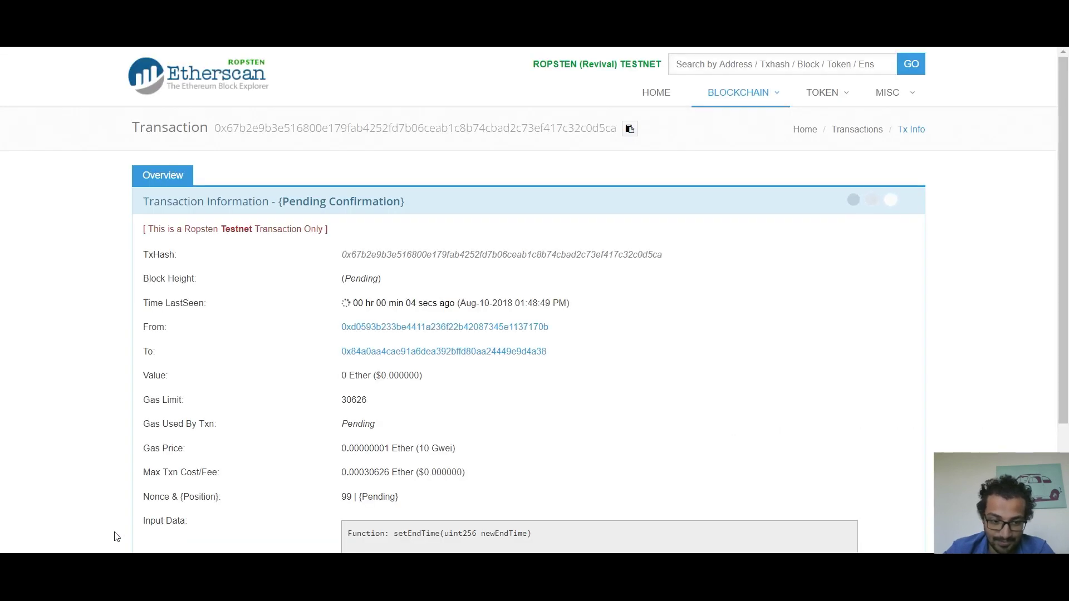
scroll(108, 128, "down", 1)
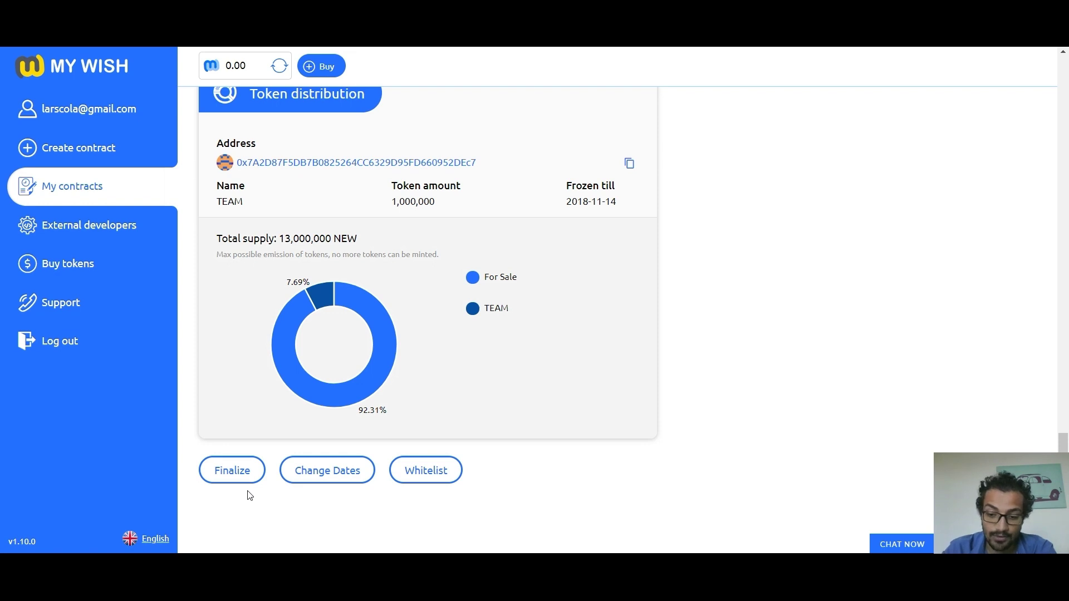
Step: Open the Finalize instructions and load the 0x4bb278f3 finalize data into MyEtherWallet
left_click(240, 480)
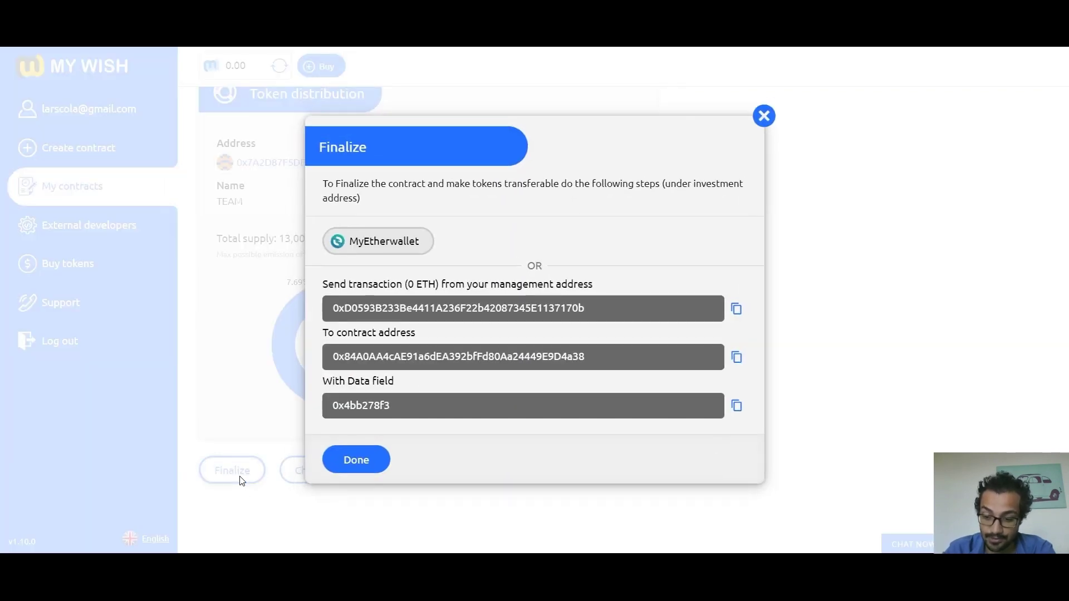
left_click(404, 242)
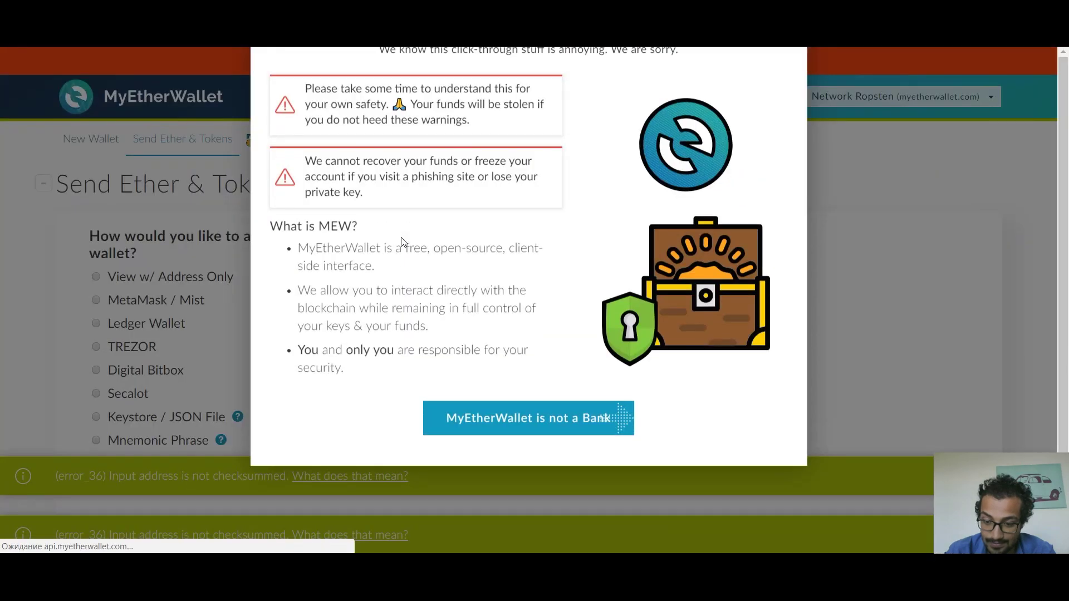
left_click(53, 307)
Step: Send the finalize transaction via MetaMask with gas limit 210000 and check it on Etherscan
left_click(181, 304)
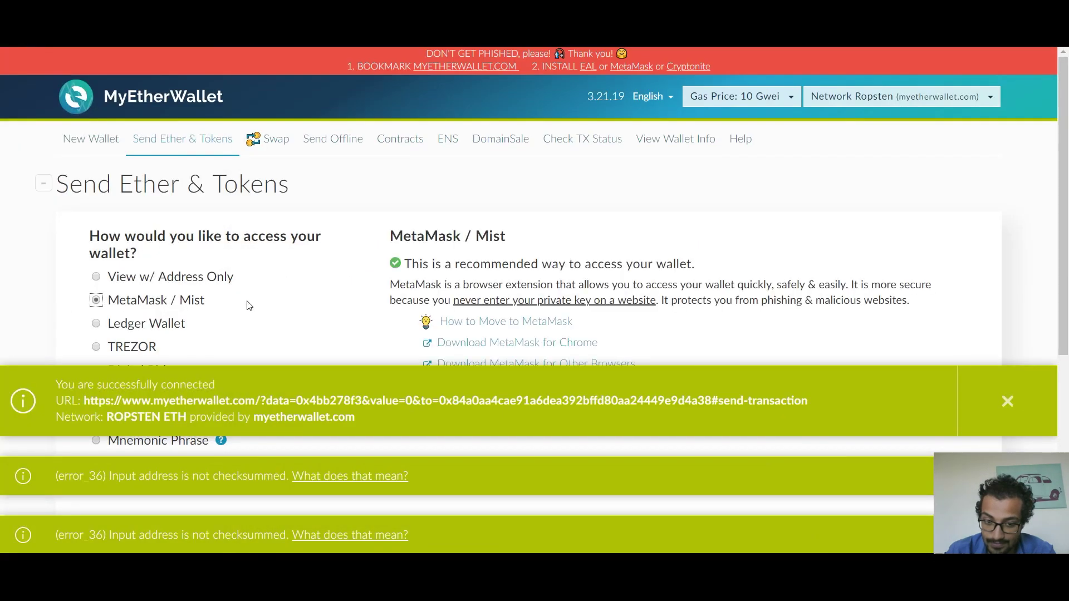
scroll(334, 256, "down", 4)
left_click(412, 200)
type("0000")
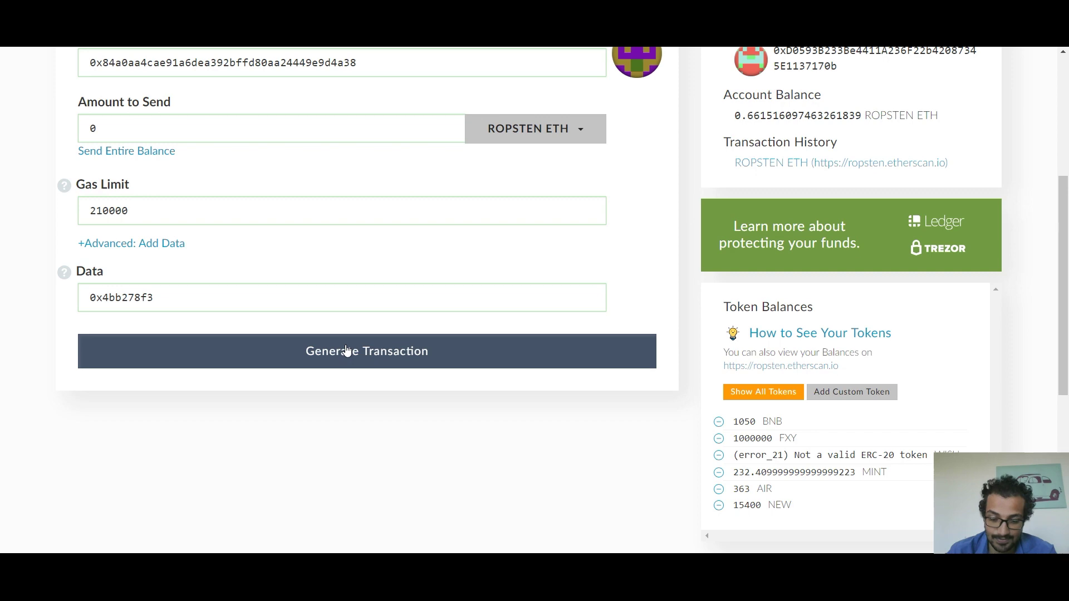
left_click(346, 351)
left_click(422, 506)
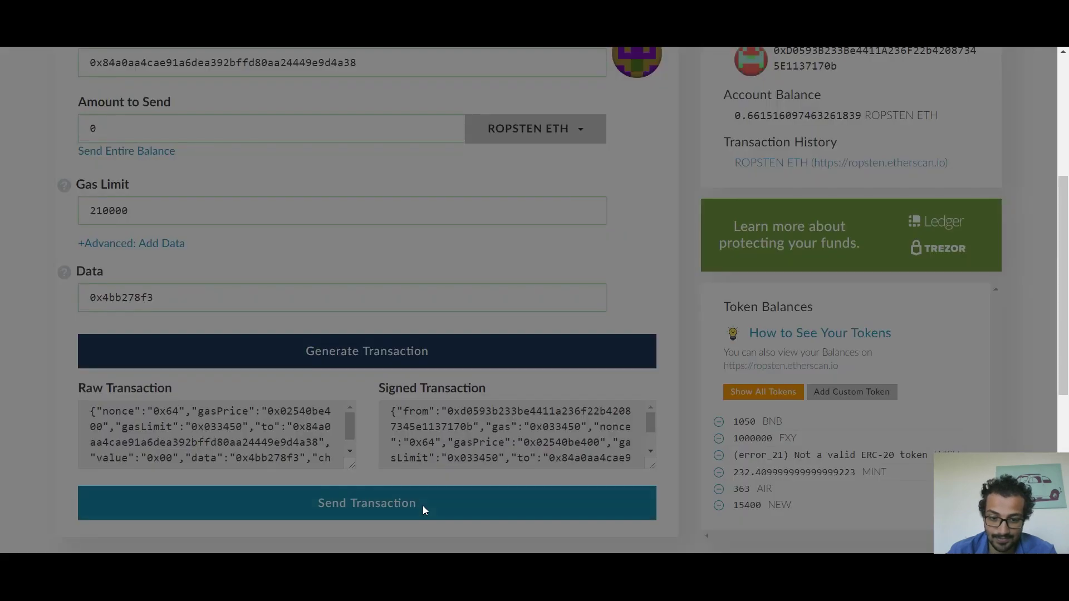
left_click(581, 500)
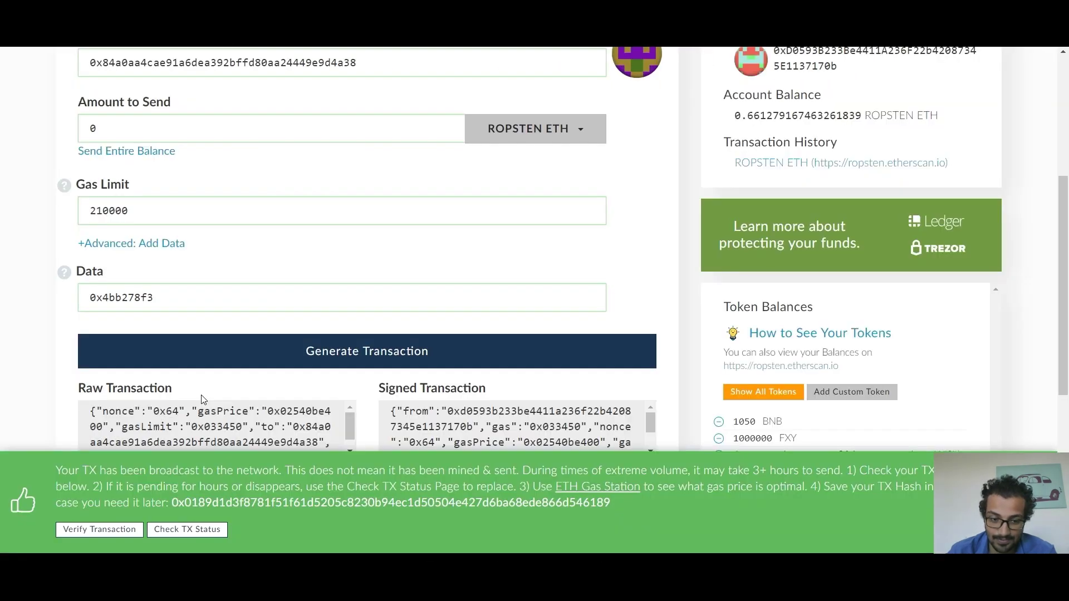
left_click(134, 529)
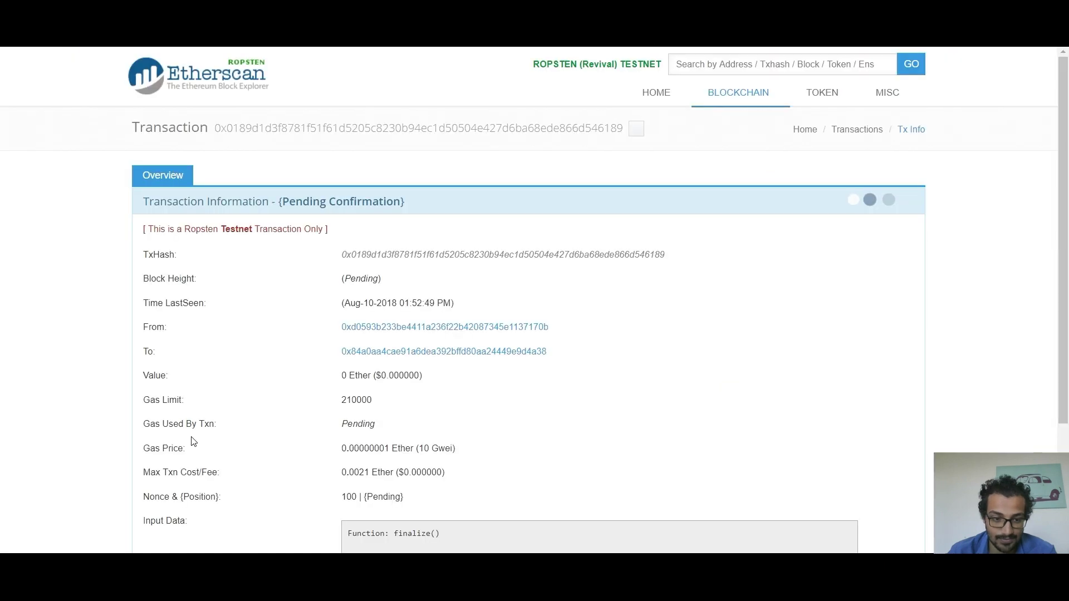